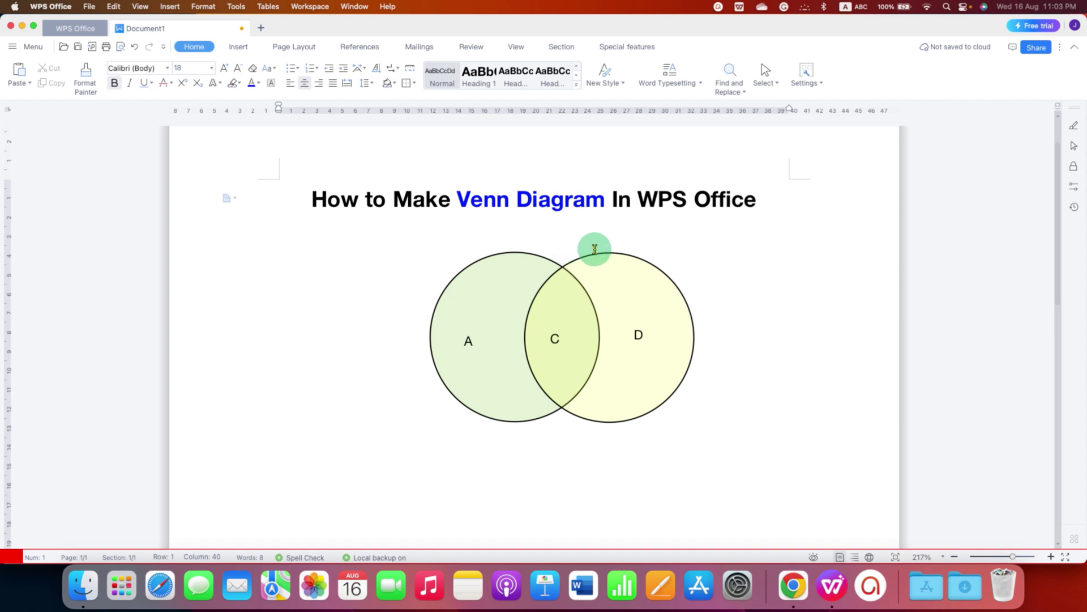
# Drag the sample A, C, D Venn diagram to the left side of the page, below the title.
pyautogui.click(626, 256)
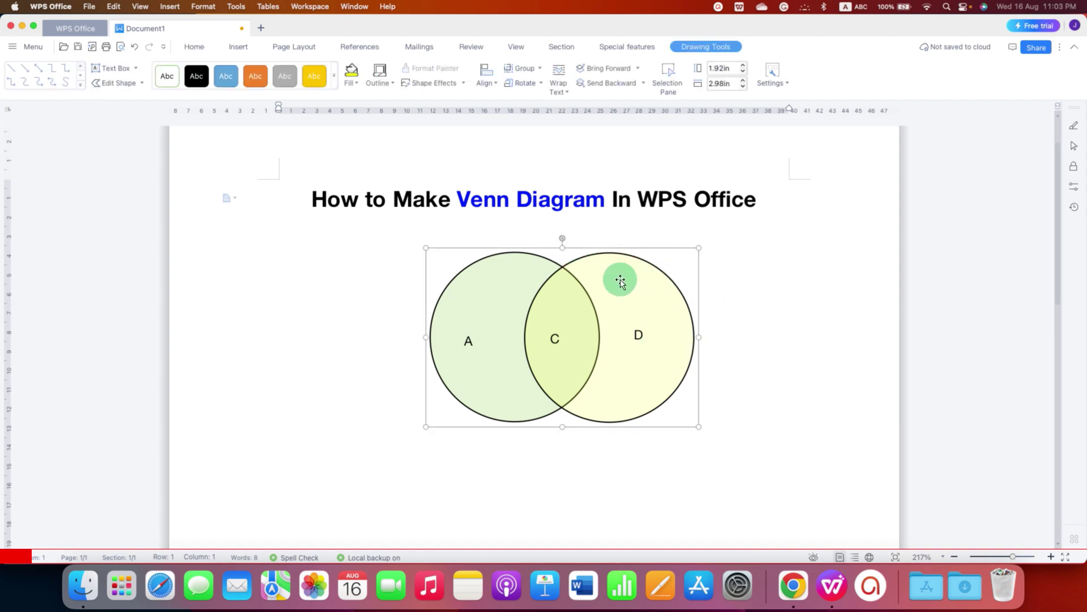
pyautogui.moveTo(620, 282)
pyautogui.mouseDown()
pyautogui.moveTo(765, 314)
pyautogui.moveTo(660, 357)
pyautogui.moveTo(577, 316)
pyautogui.moveTo(426, 331)
pyautogui.mouseUp()
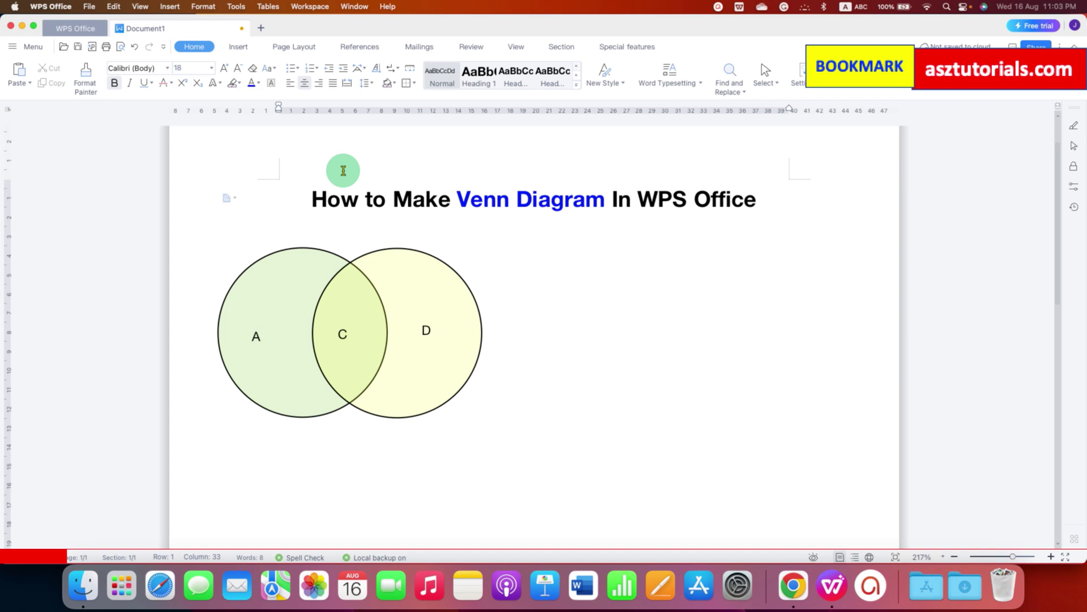
# Draw a circle with the Insert Oval shape to the right of the sample diagram.
pyautogui.click(239, 47)
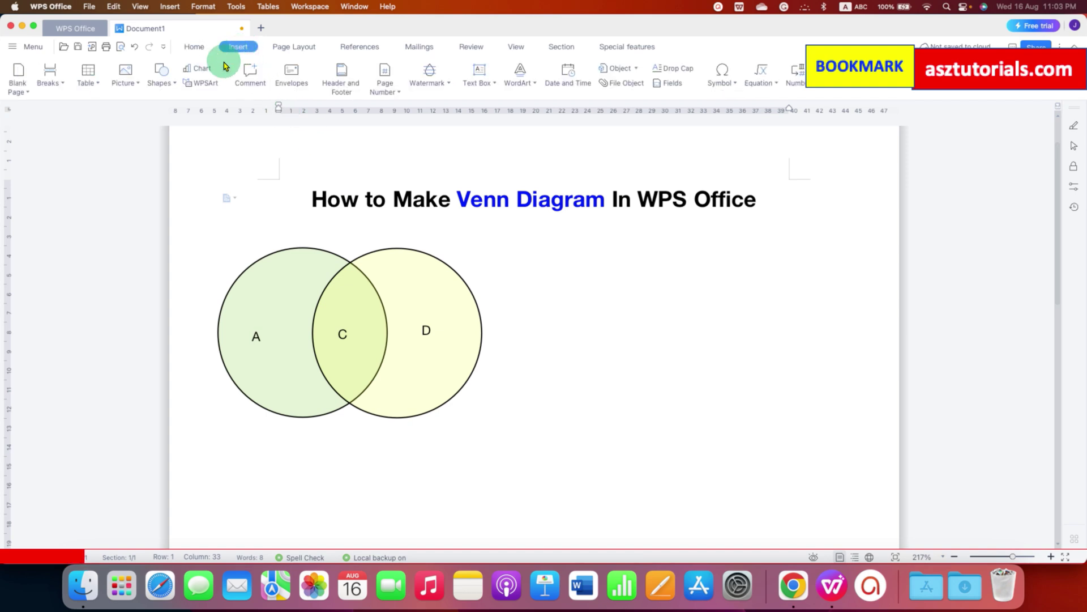
pyautogui.click(169, 88)
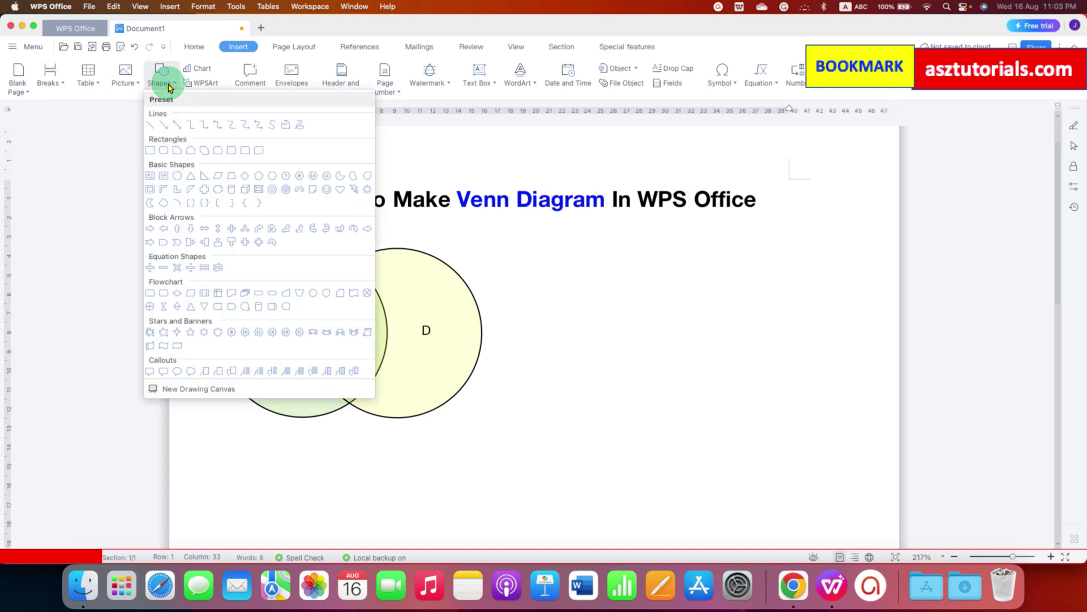
pyautogui.click(177, 181)
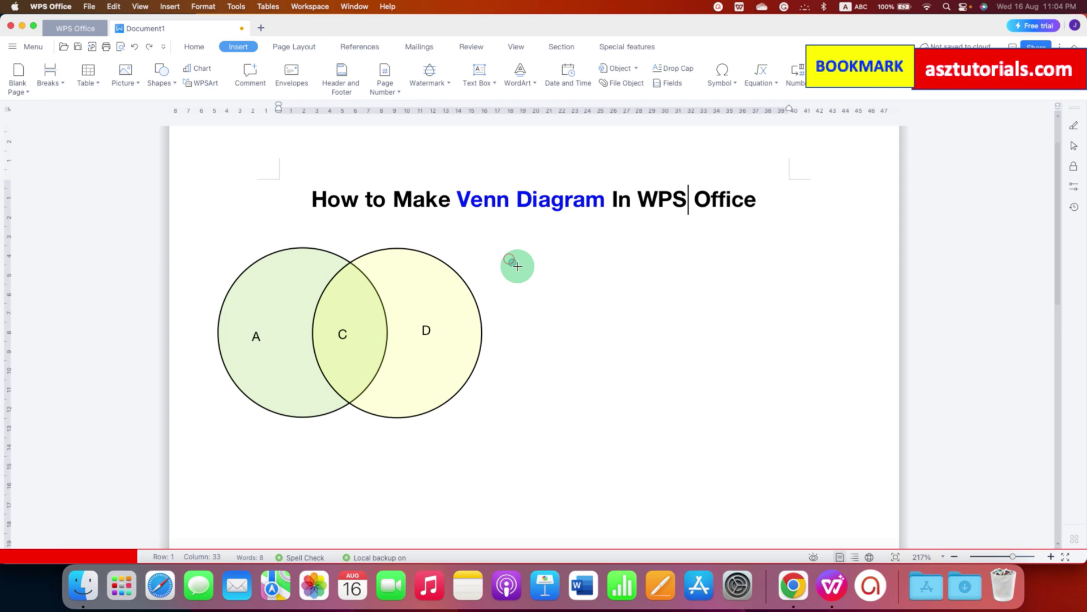
pyautogui.moveTo(509, 259)
pyautogui.mouseDown()
pyautogui.moveTo(657, 430)
pyautogui.moveTo(650, 412)
pyautogui.mouseUp()
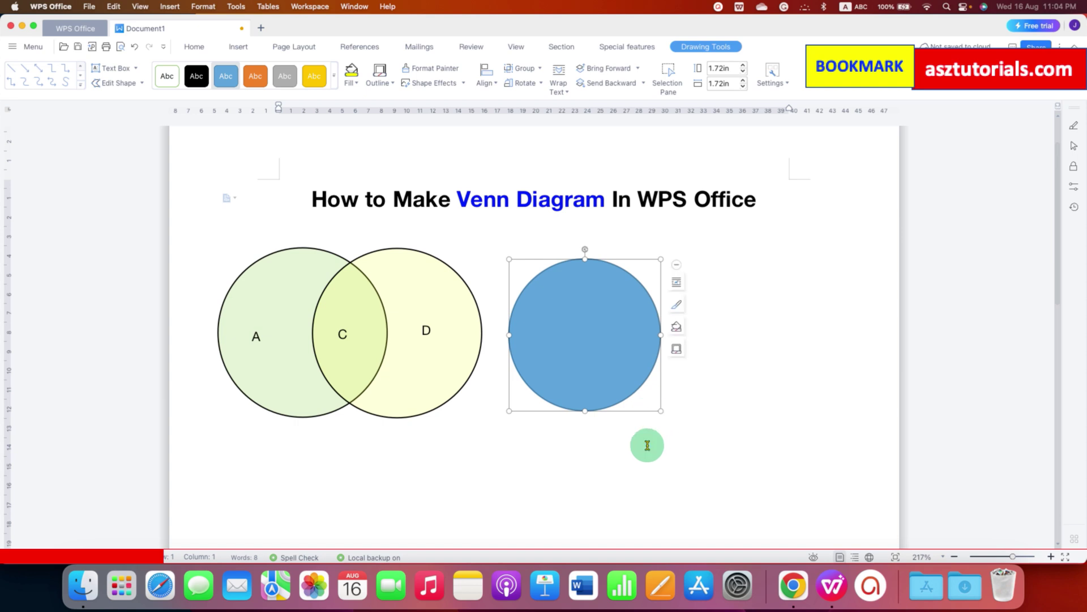
# Duplicate the blue circle and place the copy so it overlaps the original on the right.
pyautogui.click(663, 442)
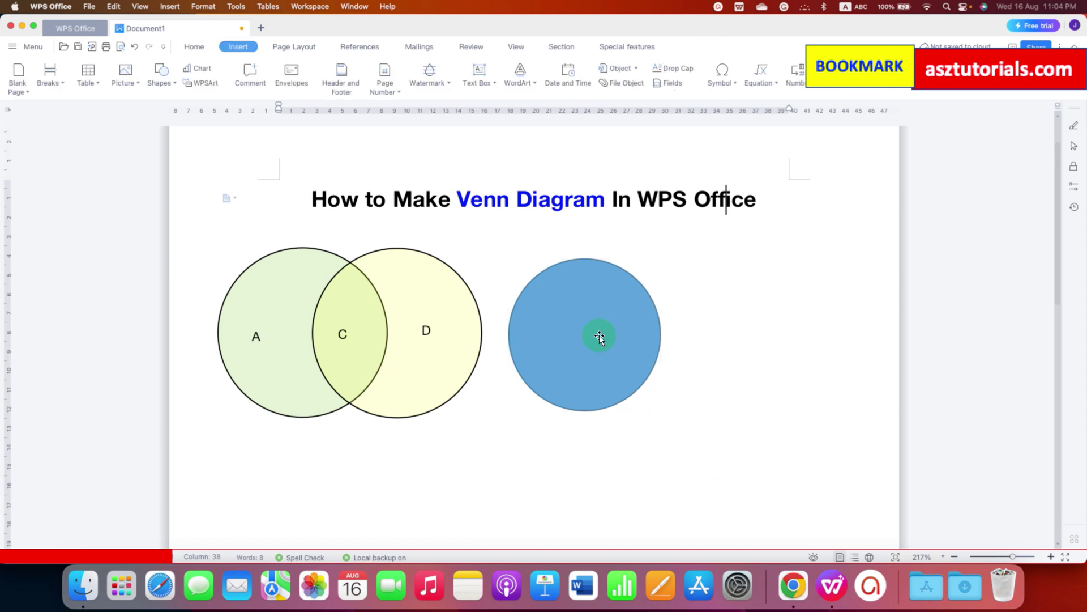
pyautogui.click(599, 337)
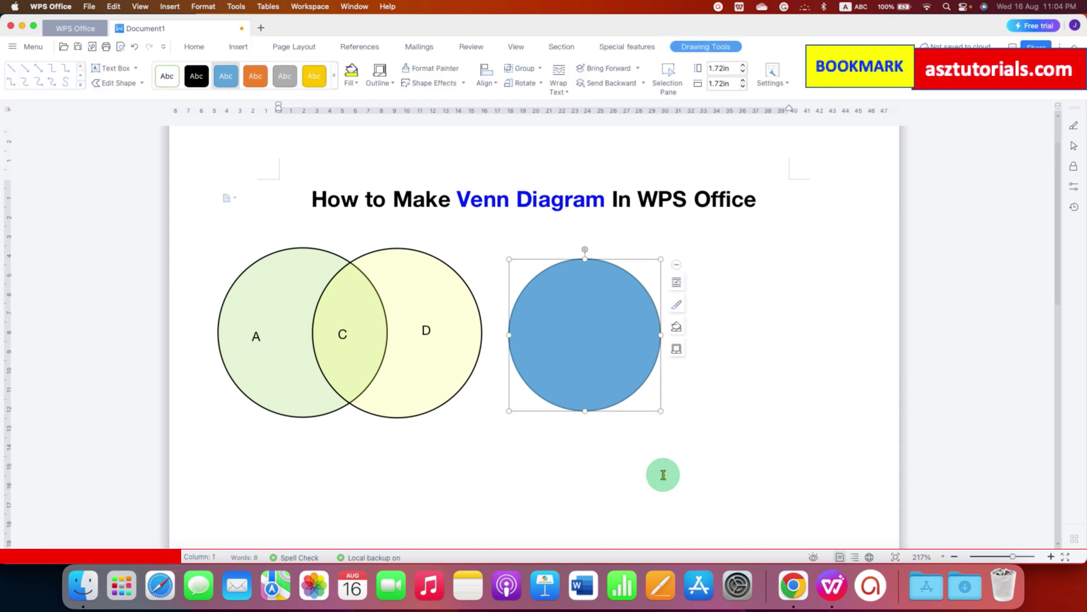
pyautogui.press('super+c')
pyautogui.press('super+v')
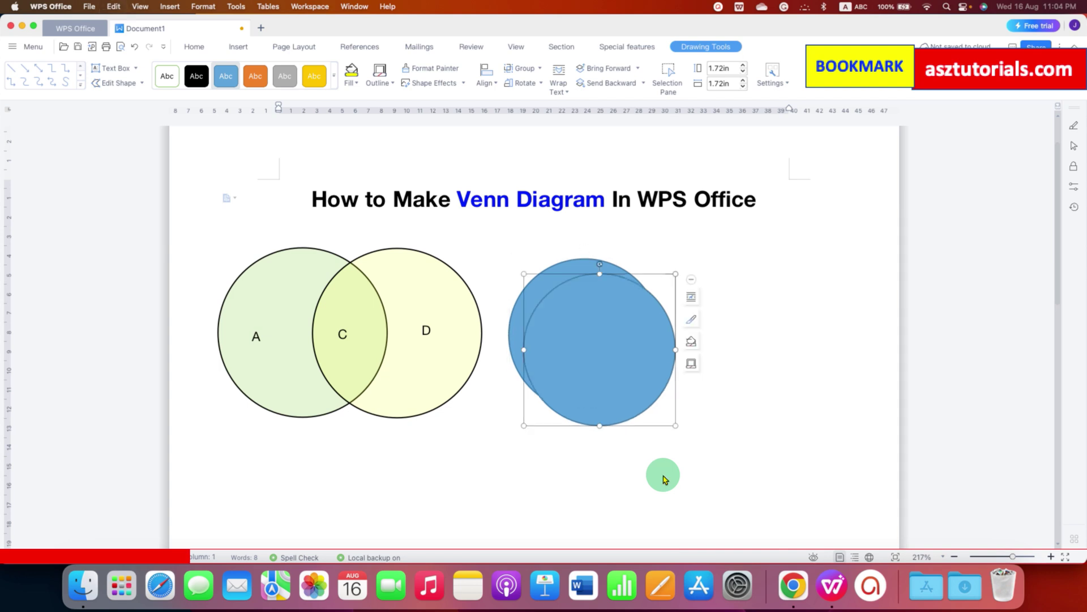
pyautogui.moveTo(597, 360); pyautogui.dragTo(678, 360)
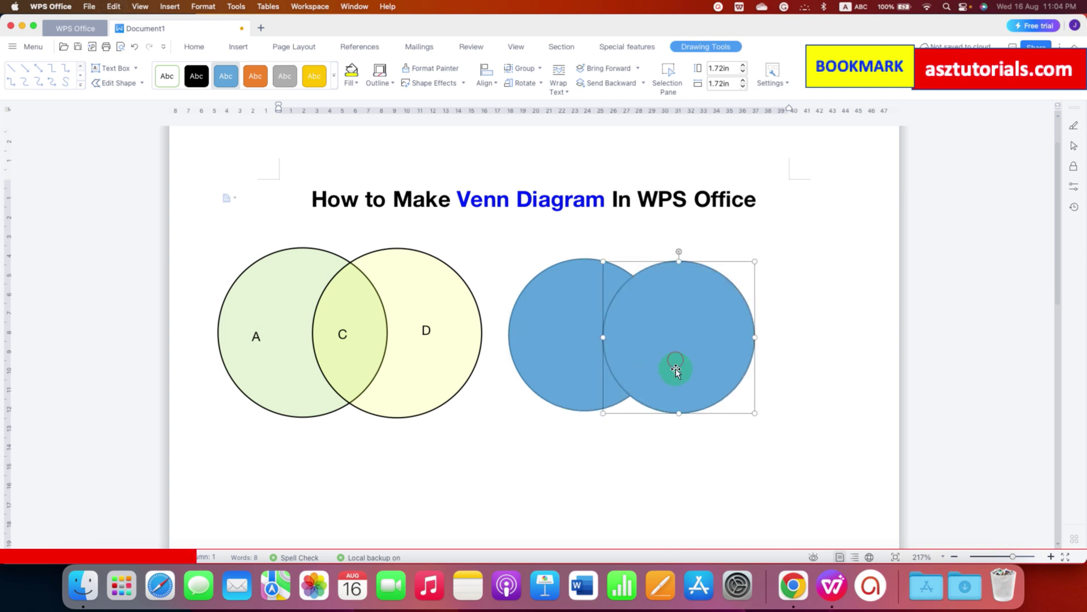
pyautogui.click(690, 453)
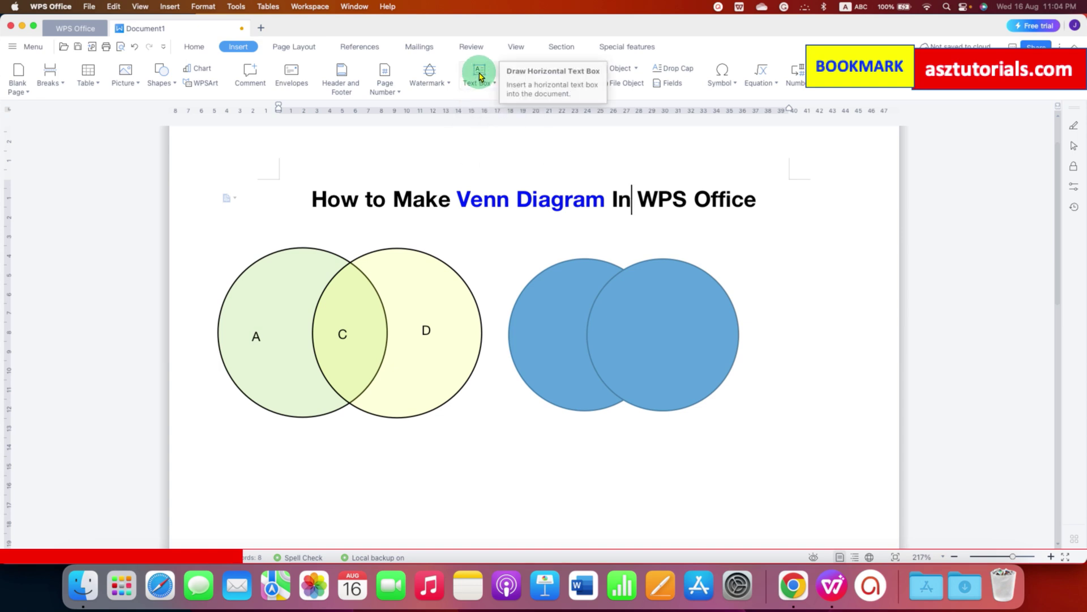
# Add a text box reading 'A' inside the left circle.
pyautogui.click(479, 76)
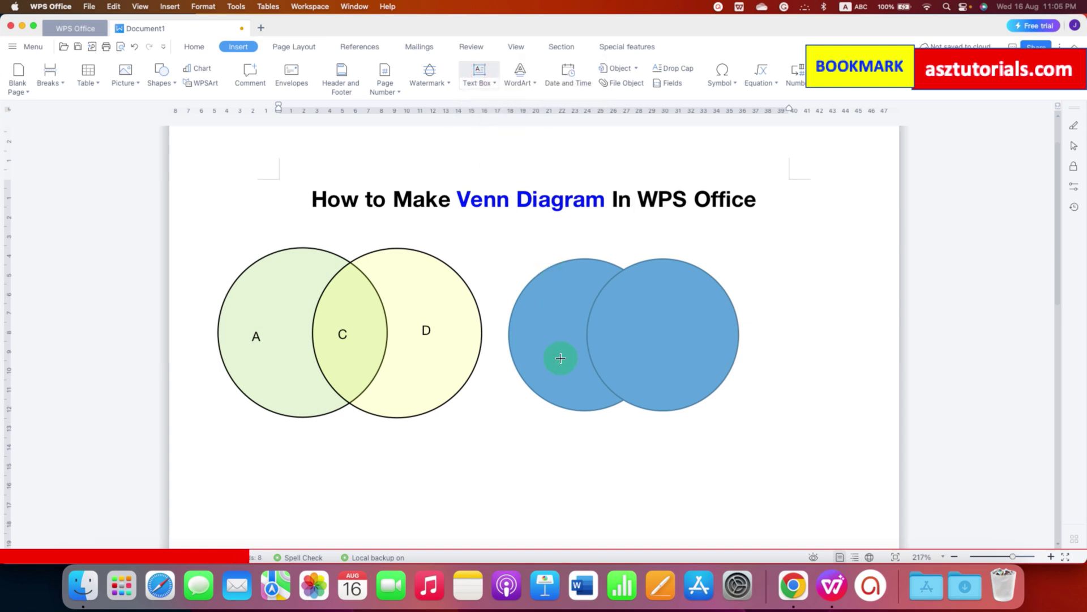
pyautogui.click(537, 329)
pyautogui.write('A')
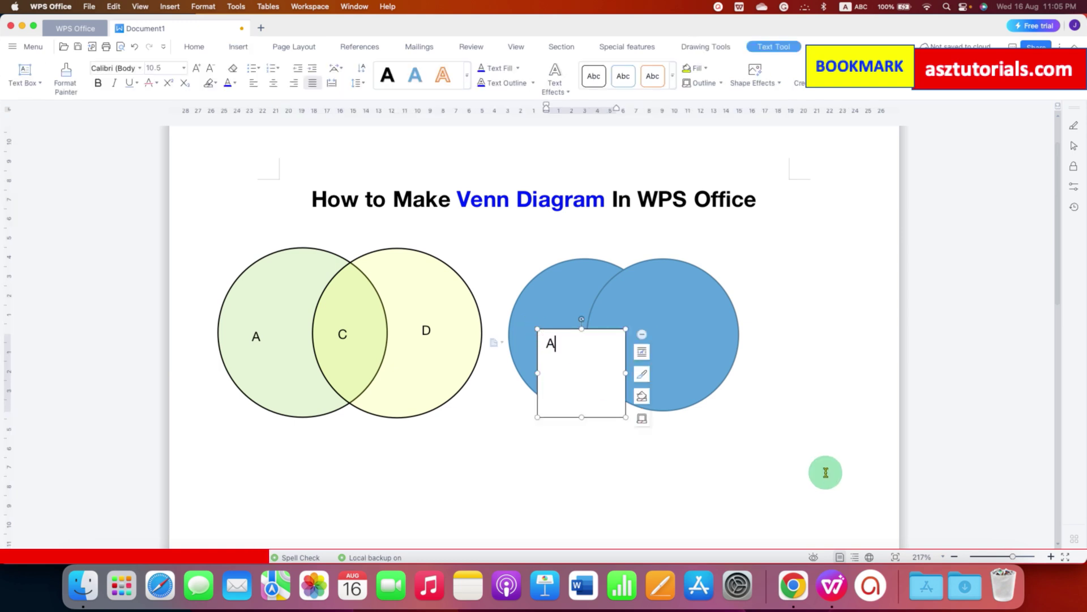
pyautogui.click(685, 458)
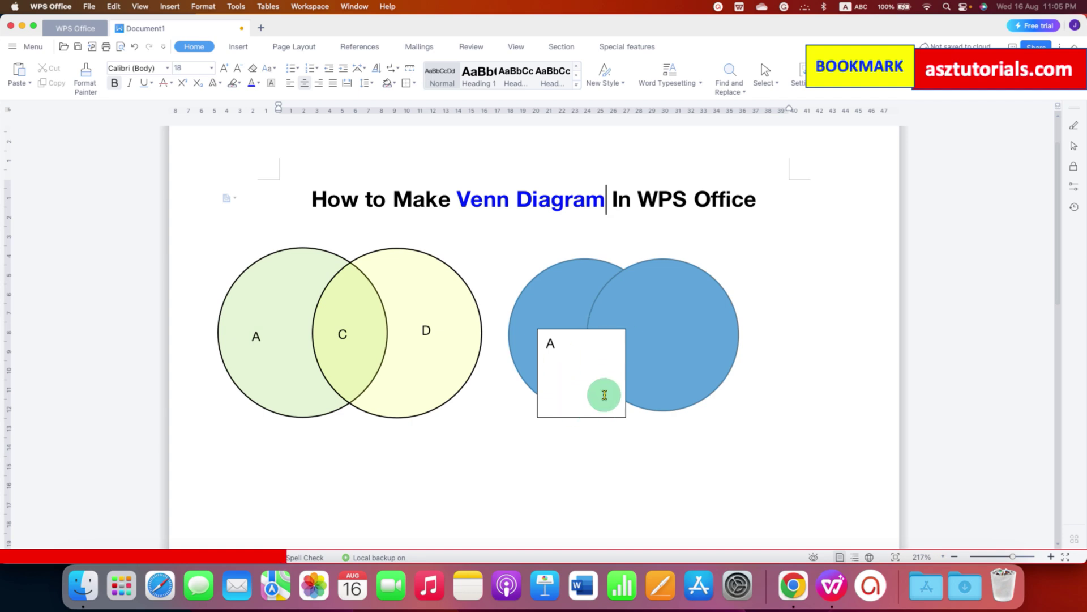
# Set the A text box's Shape Fill to No Color.
pyautogui.click(595, 383)
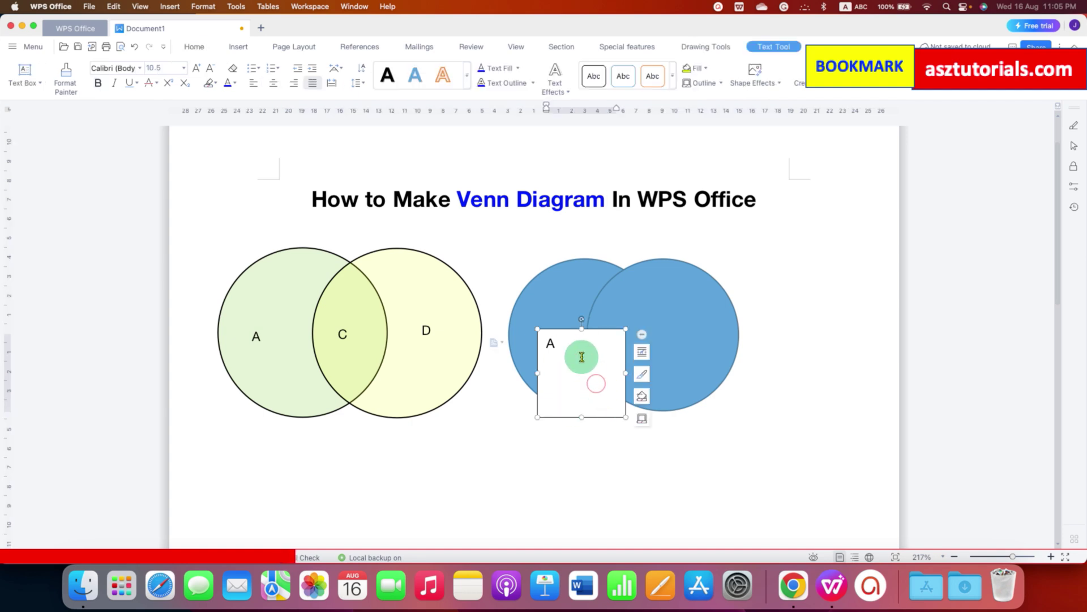
pyautogui.click(642, 400)
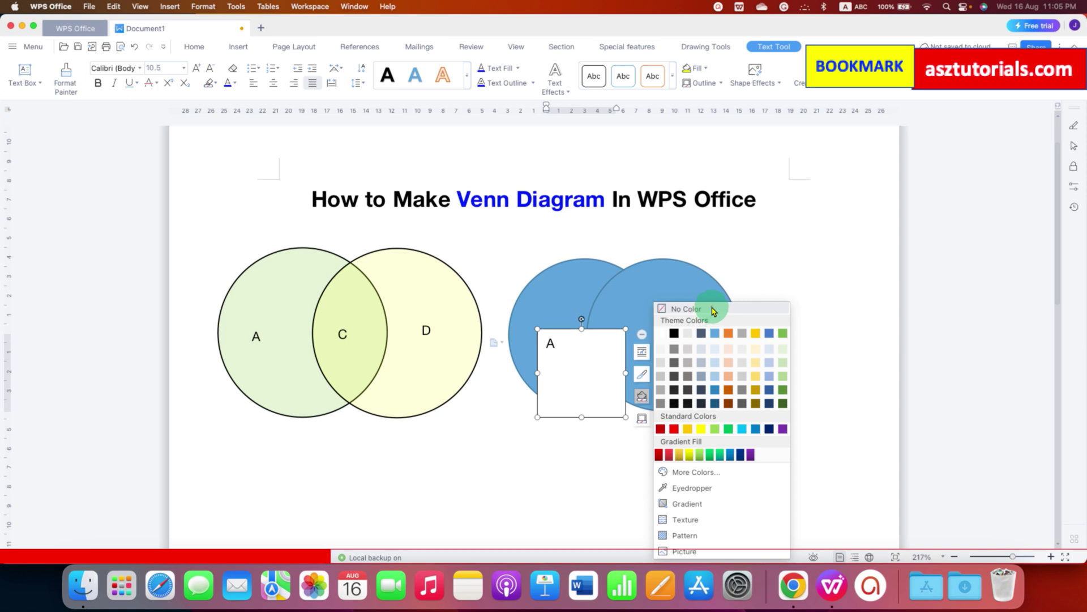
pyautogui.click(713, 309)
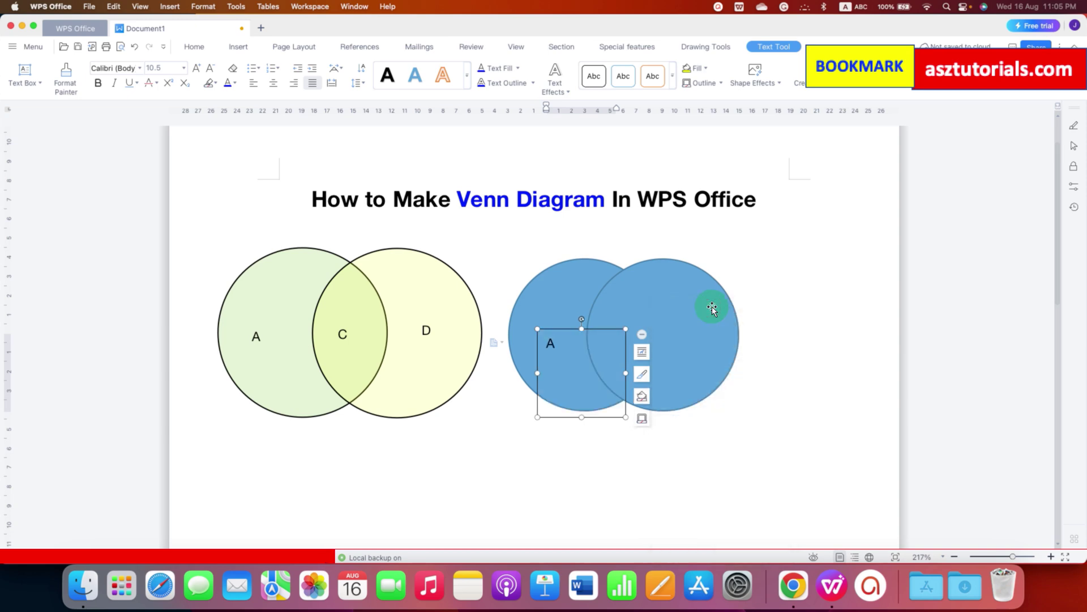
pyautogui.click(590, 493)
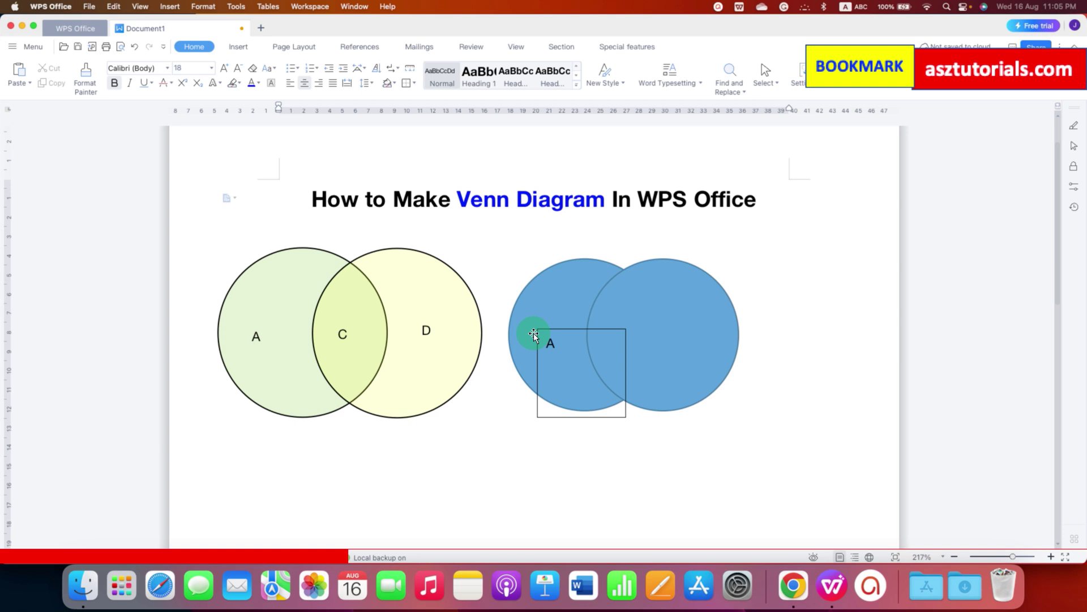
# Set the A text box's Shape Outline to No Line.
pyautogui.click(563, 347)
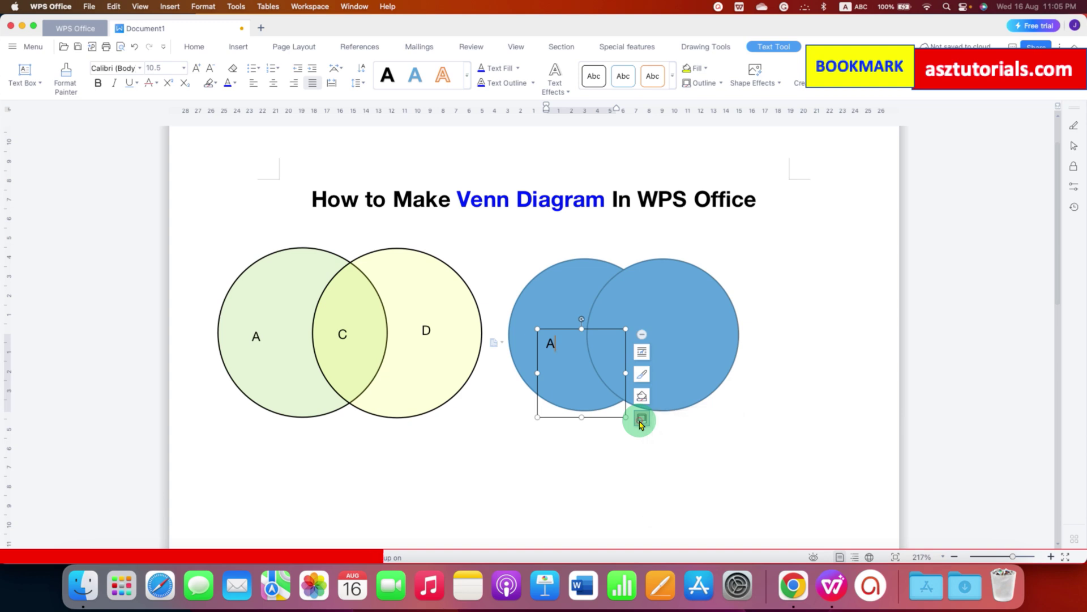
pyautogui.click(641, 422)
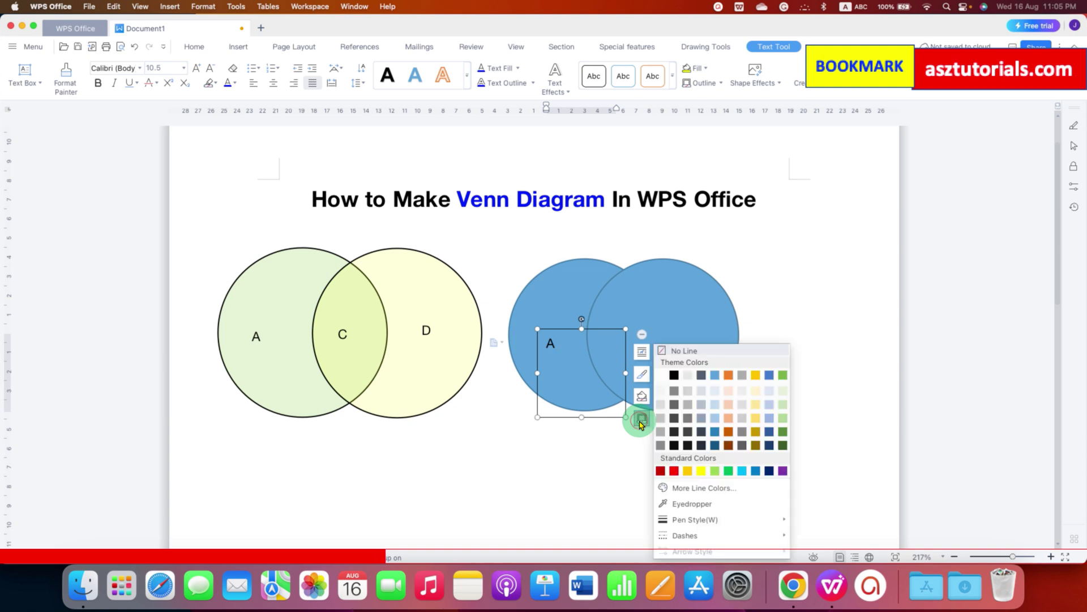
pyautogui.click(715, 351)
pyautogui.click(592, 496)
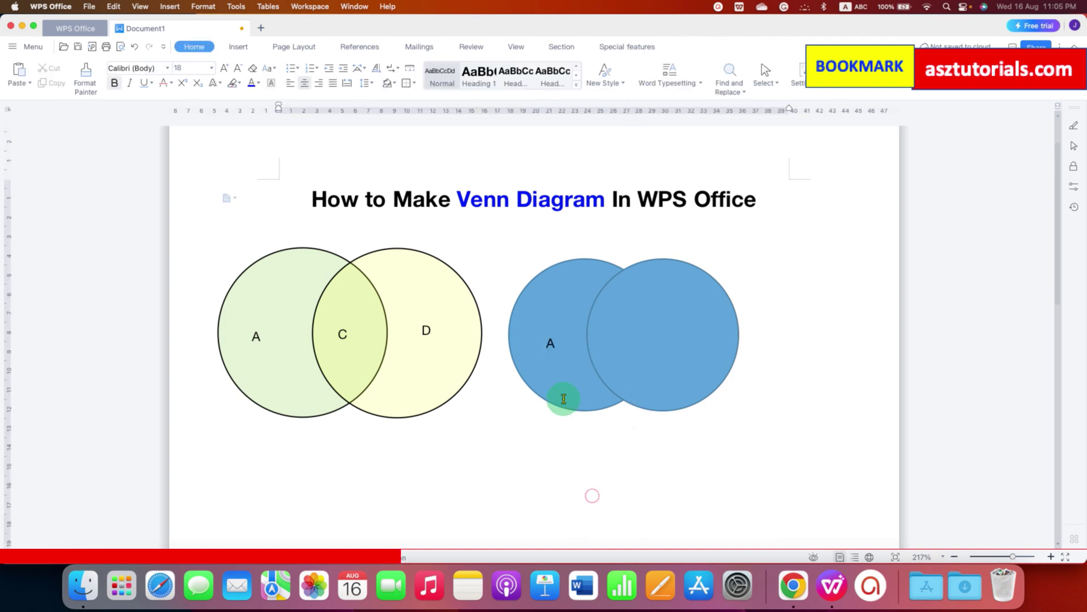
pyautogui.click(553, 346)
# Copy the label into the overlap as 'C', then copy it again into the right circle.
pyautogui.moveTo(583, 412)
pyautogui.mouseDown()
pyautogui.moveTo(582, 373)
pyautogui.moveTo(546, 380)
pyautogui.moveTo(616, 368)
pyautogui.mouseUp()
pyautogui.write('C')
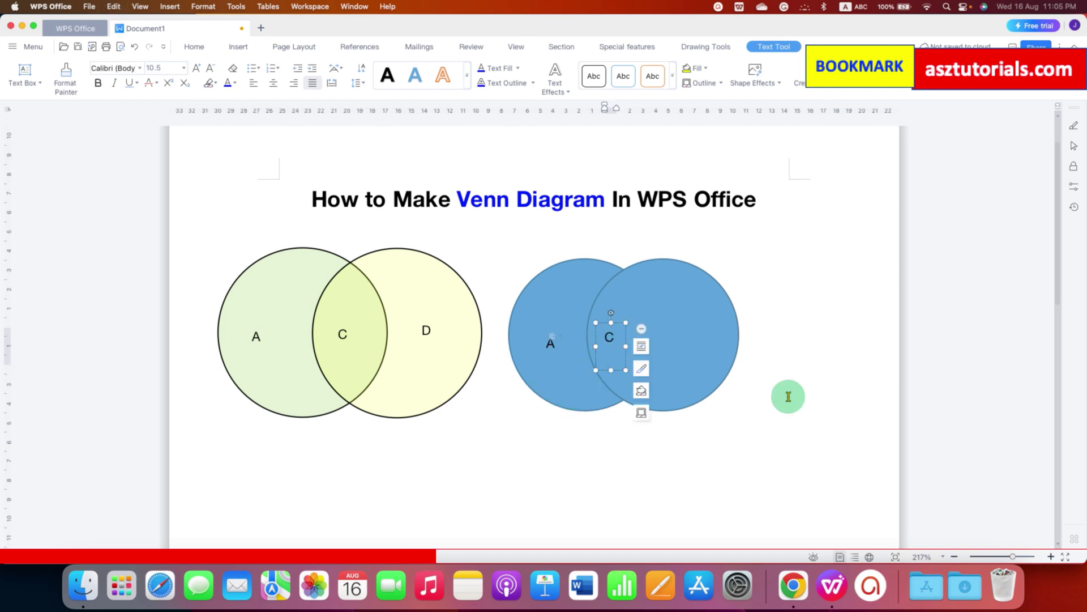
pyautogui.moveTo(604, 371); pyautogui.dragTo(679, 369)
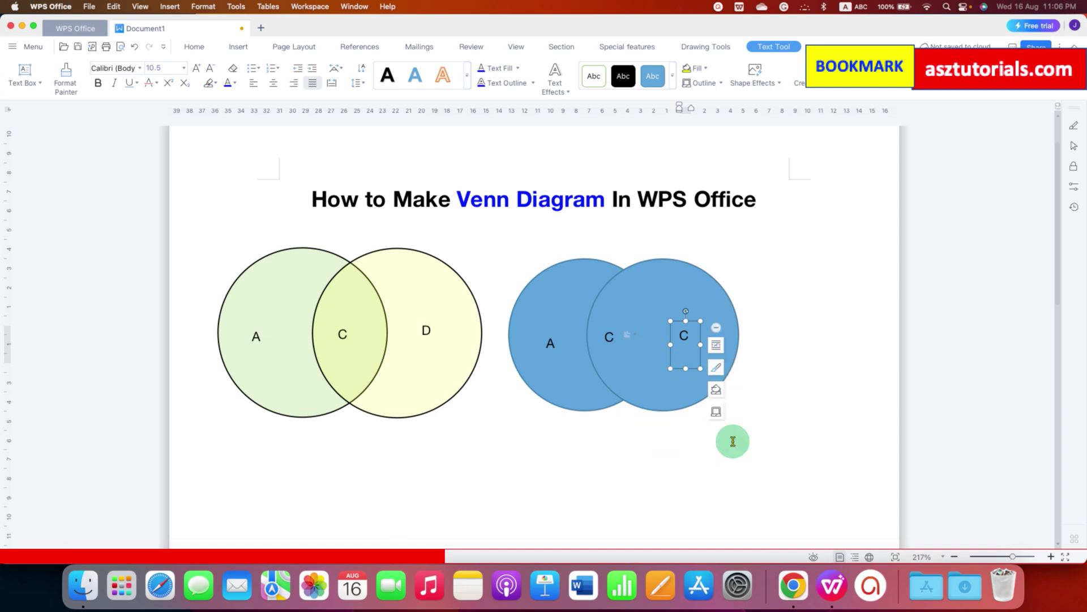
pyautogui.click(549, 423)
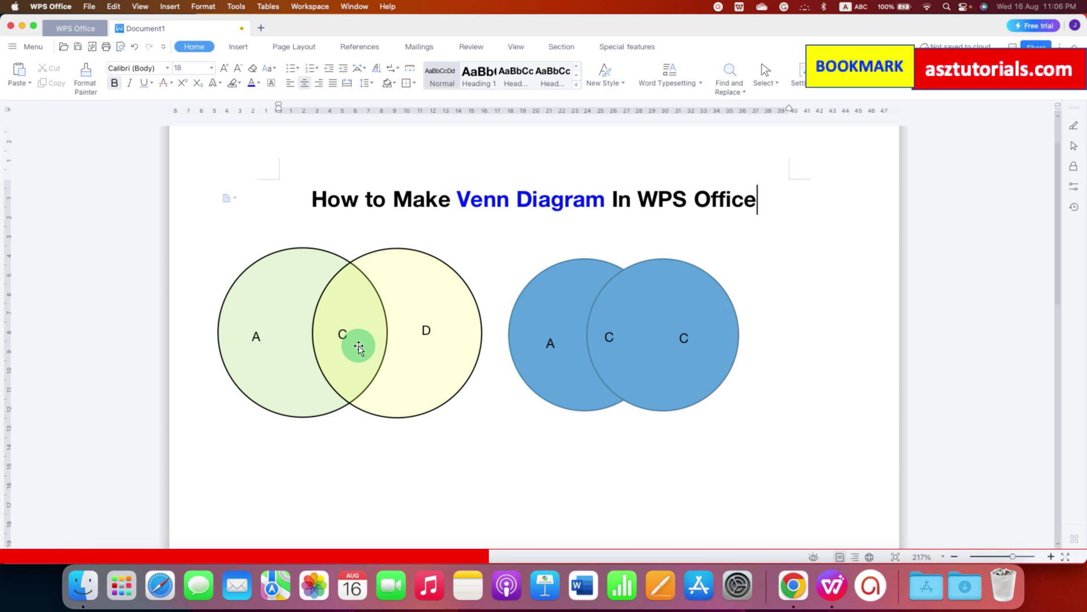
# Open the left circle's formatting pane and set its fill colour to green.
pyautogui.click(581, 485)
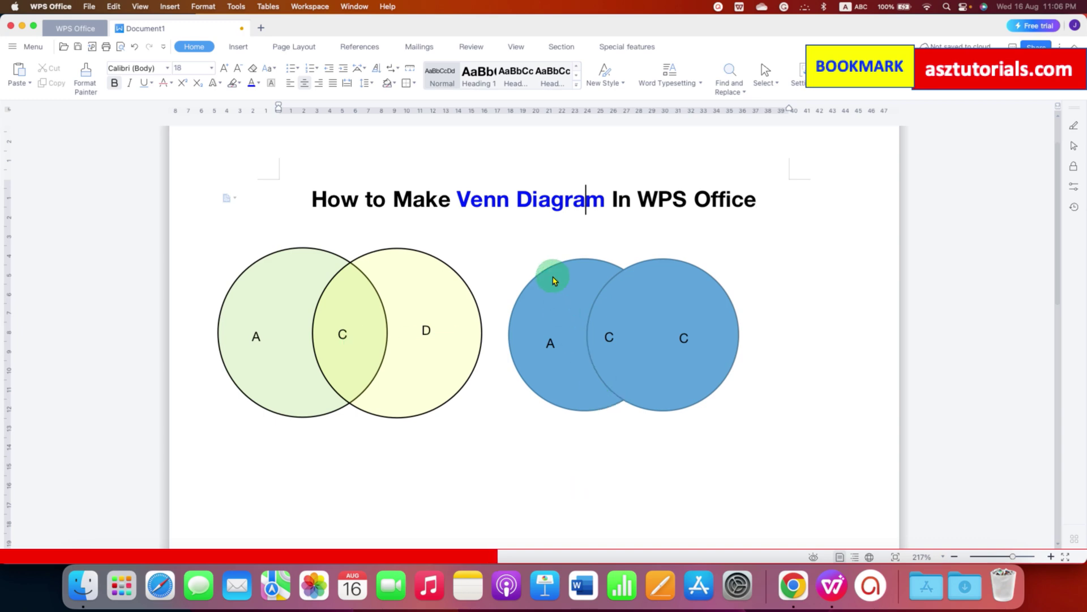
pyautogui.click(554, 280)
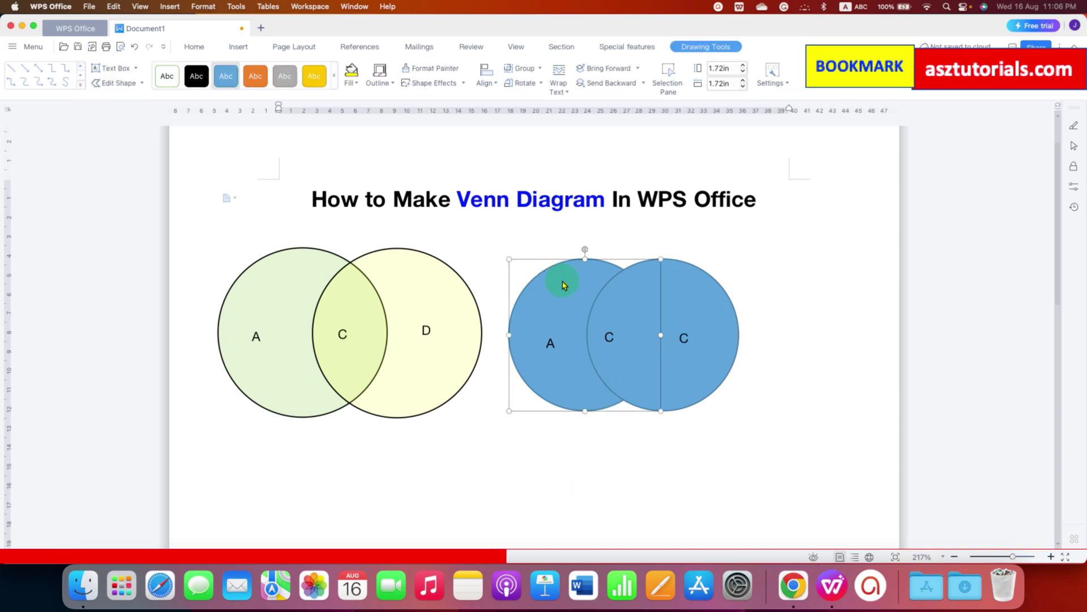
pyautogui.rightClick(564, 284)
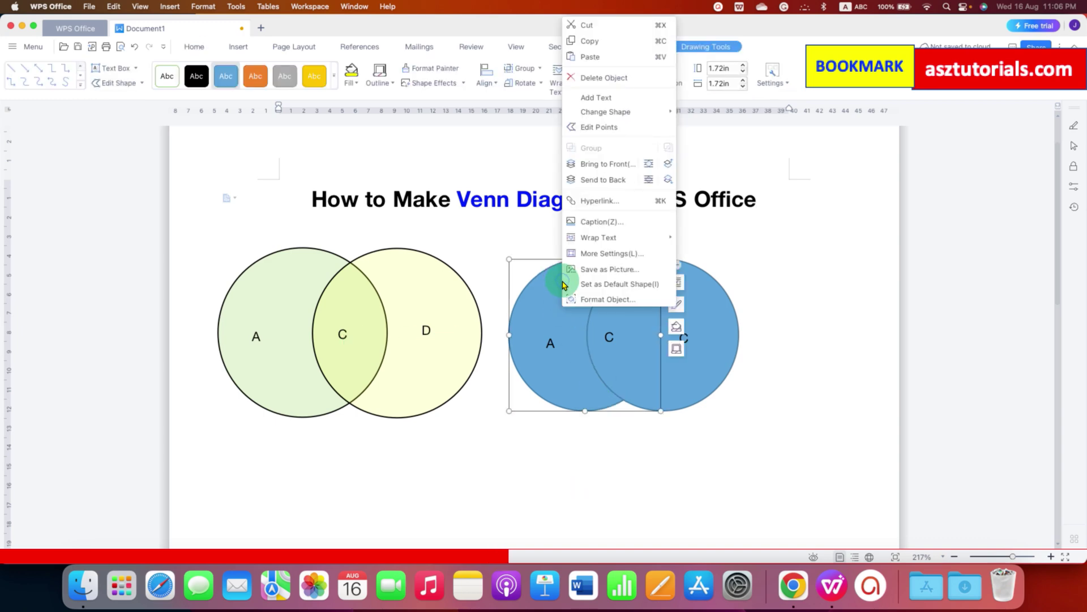
pyautogui.click(636, 300)
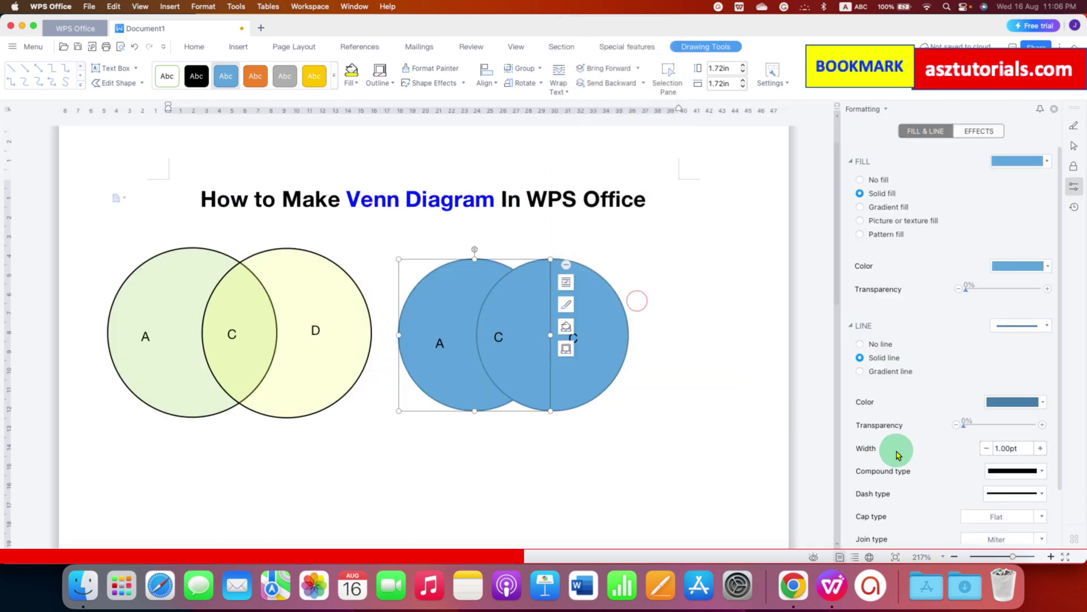
pyautogui.click(855, 161)
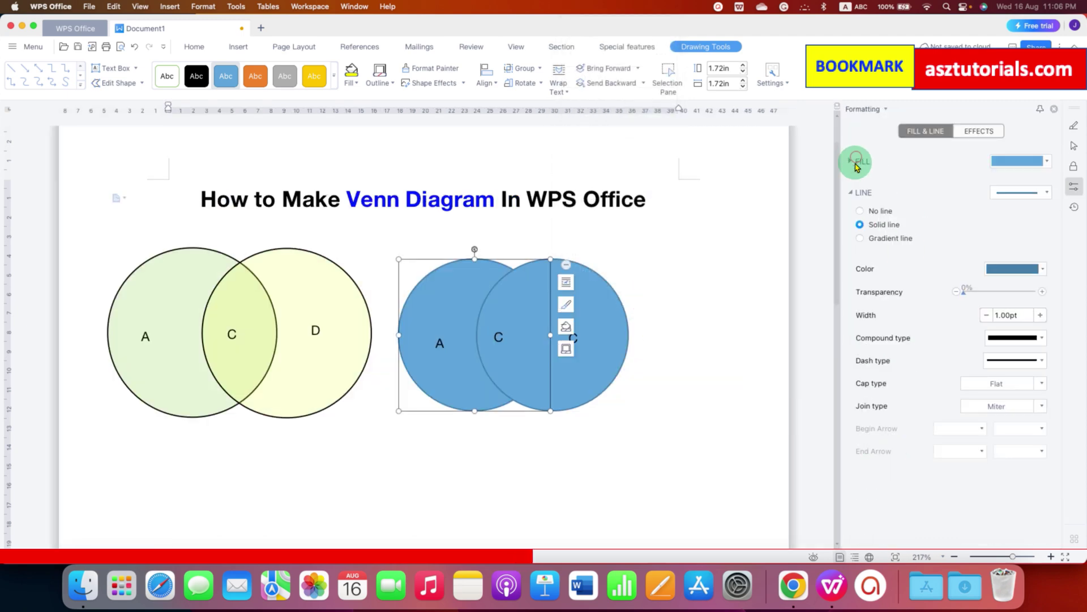
pyautogui.click(854, 193)
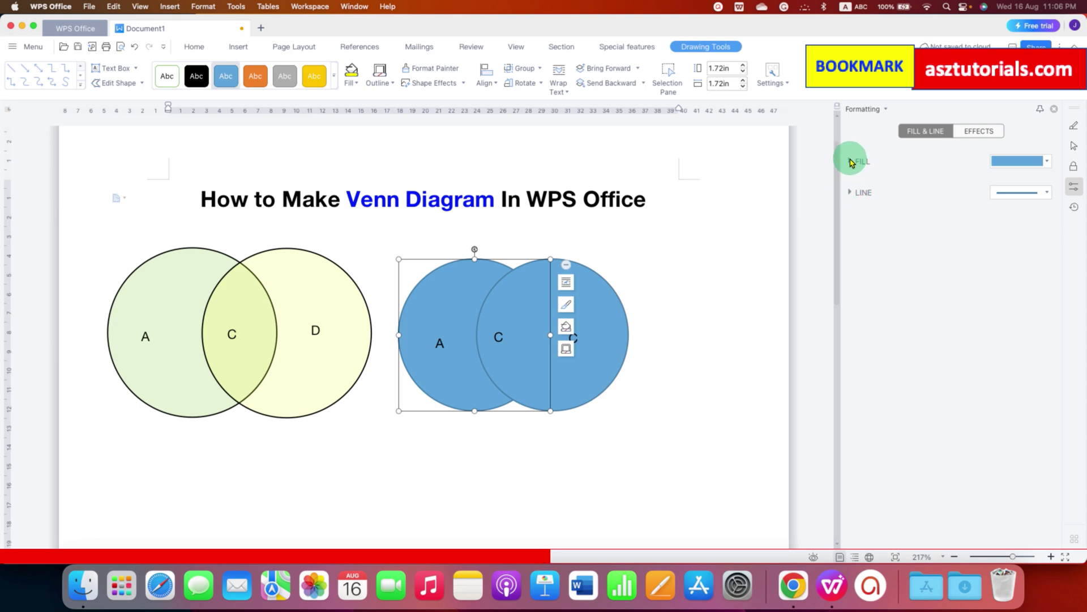
pyautogui.click(853, 162)
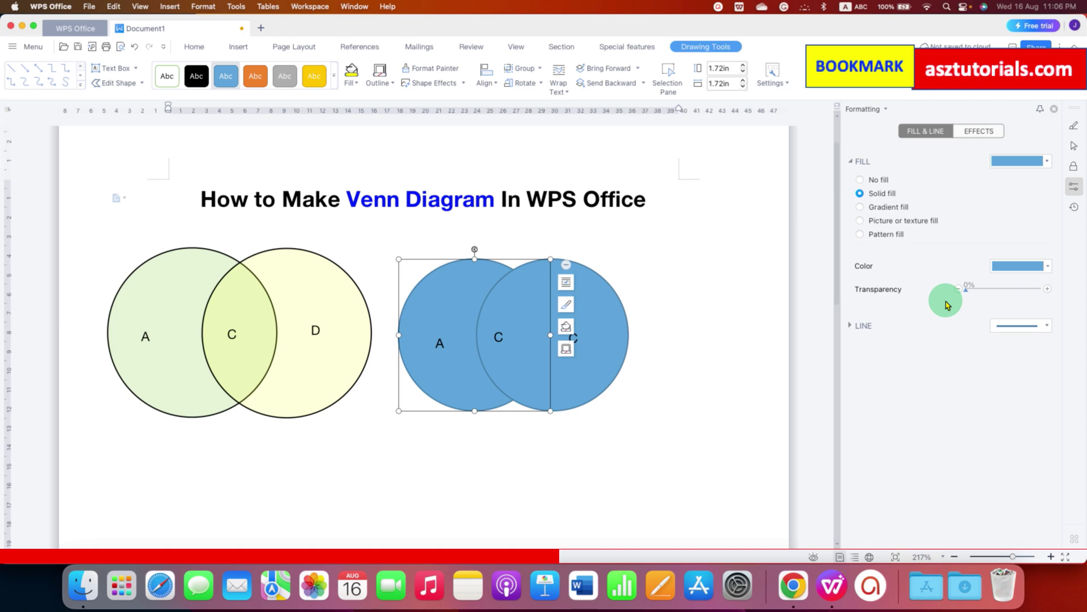
pyautogui.click(1038, 266)
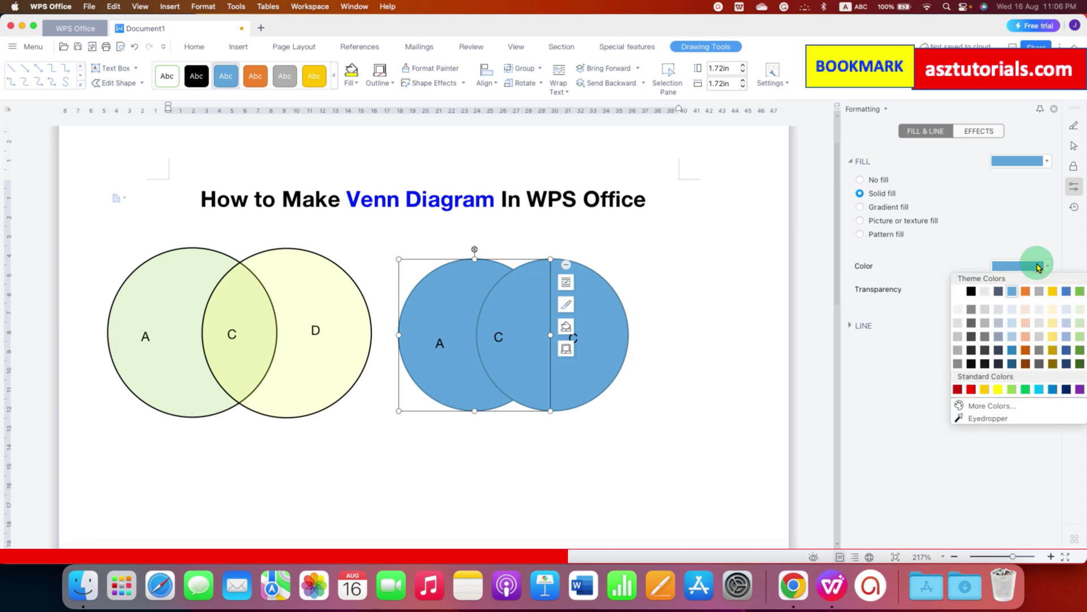
pyautogui.click(1026, 390)
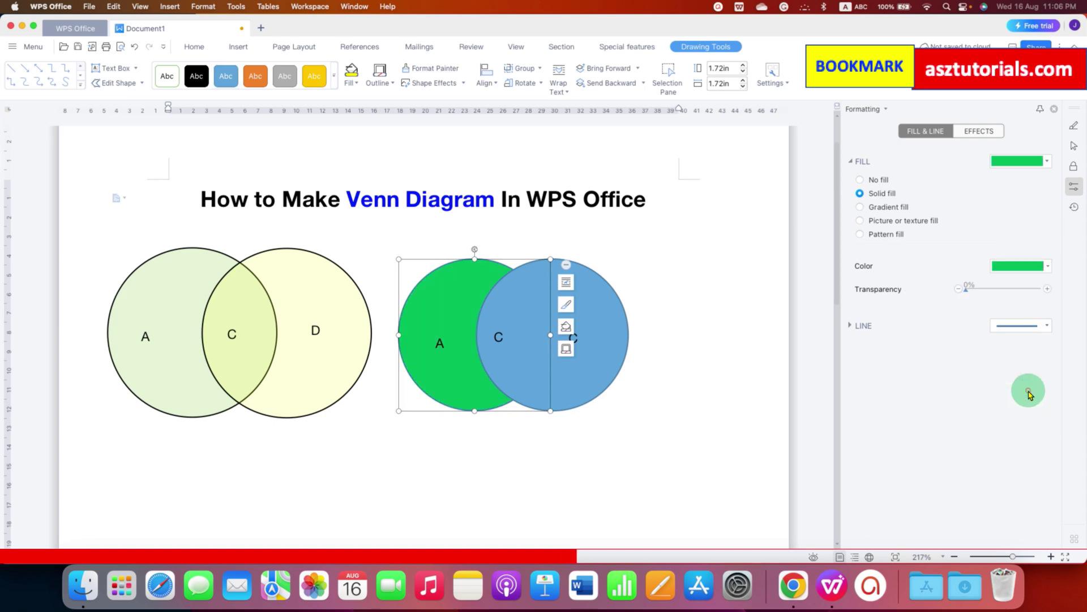
# Fill the right circle cyan and make both circles' fills semi-transparent.
pyautogui.click(587, 375)
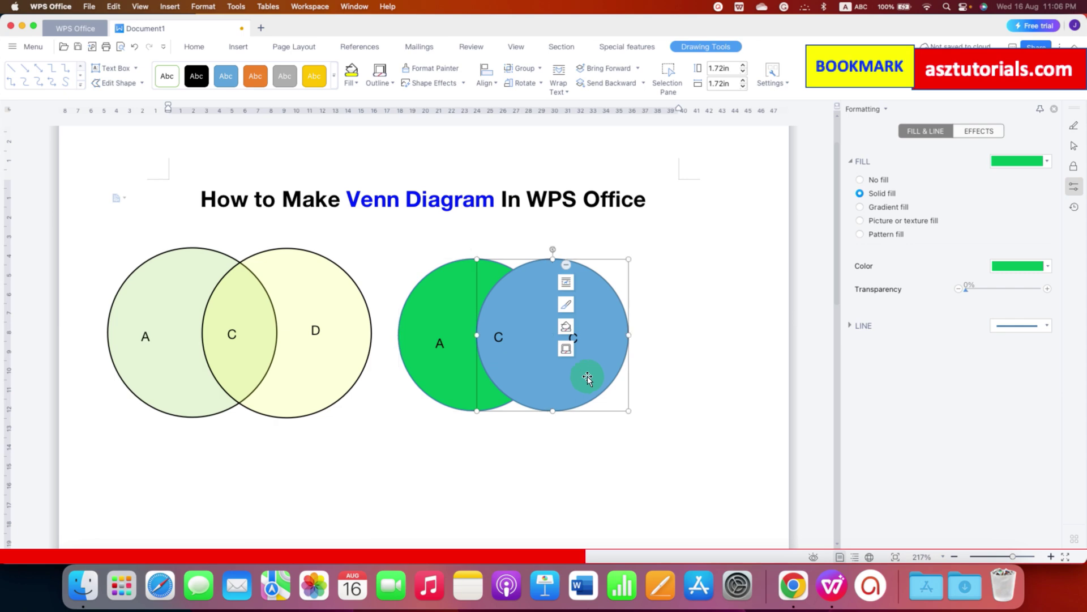
pyautogui.click(1020, 266)
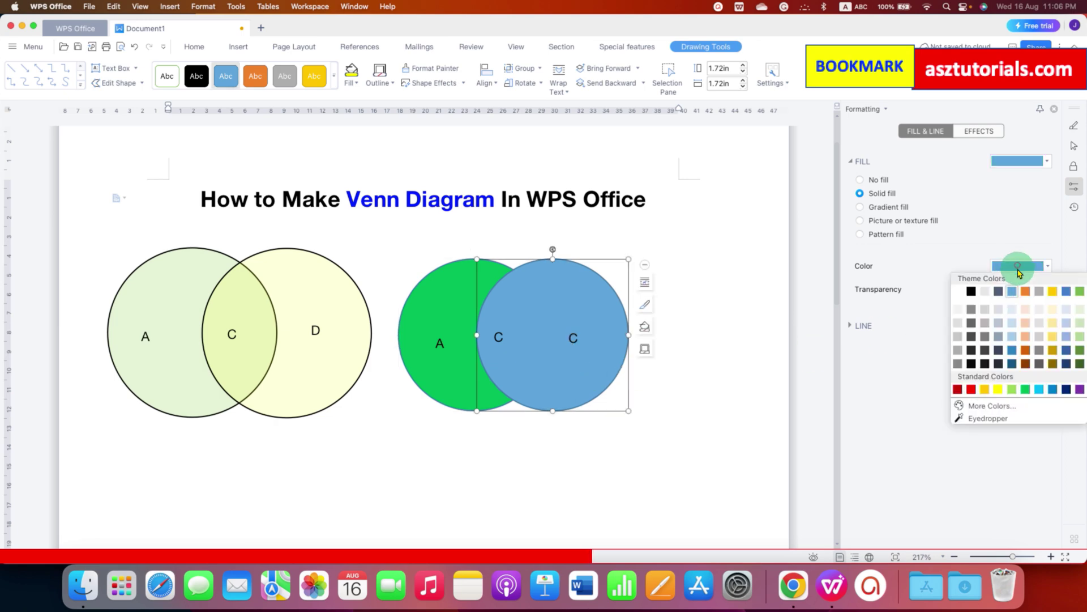
pyautogui.click(1040, 390)
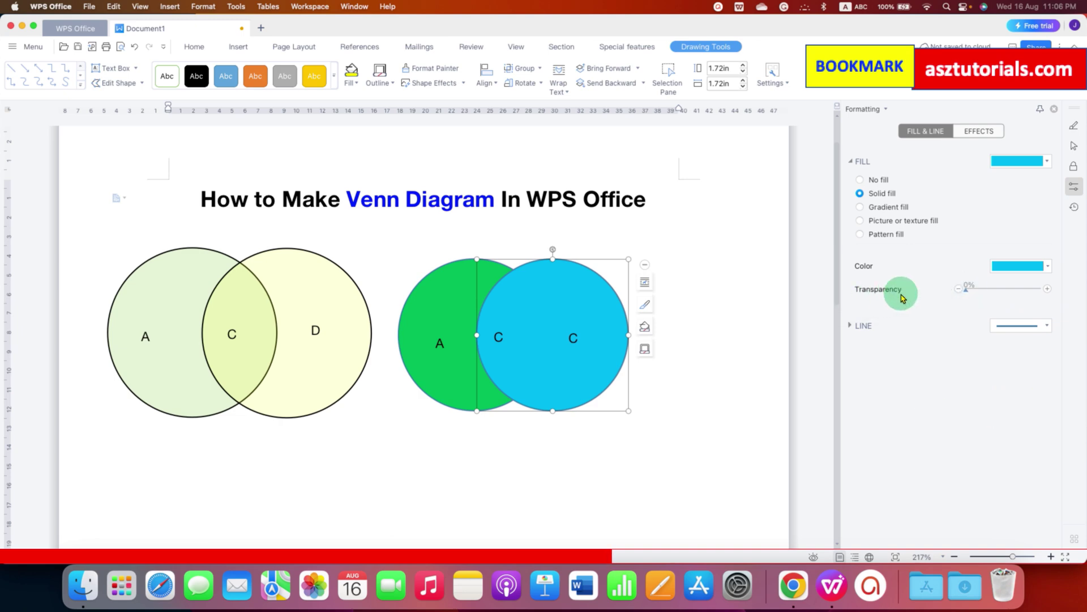
pyautogui.moveTo(965, 293); pyautogui.dragTo(1011, 292)
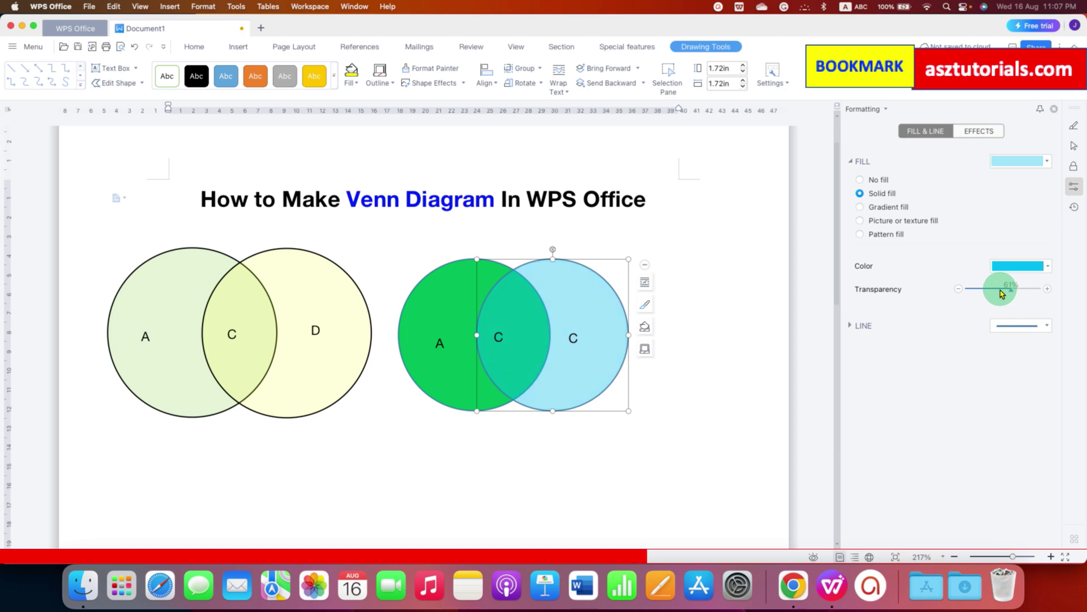
pyautogui.click(443, 382)
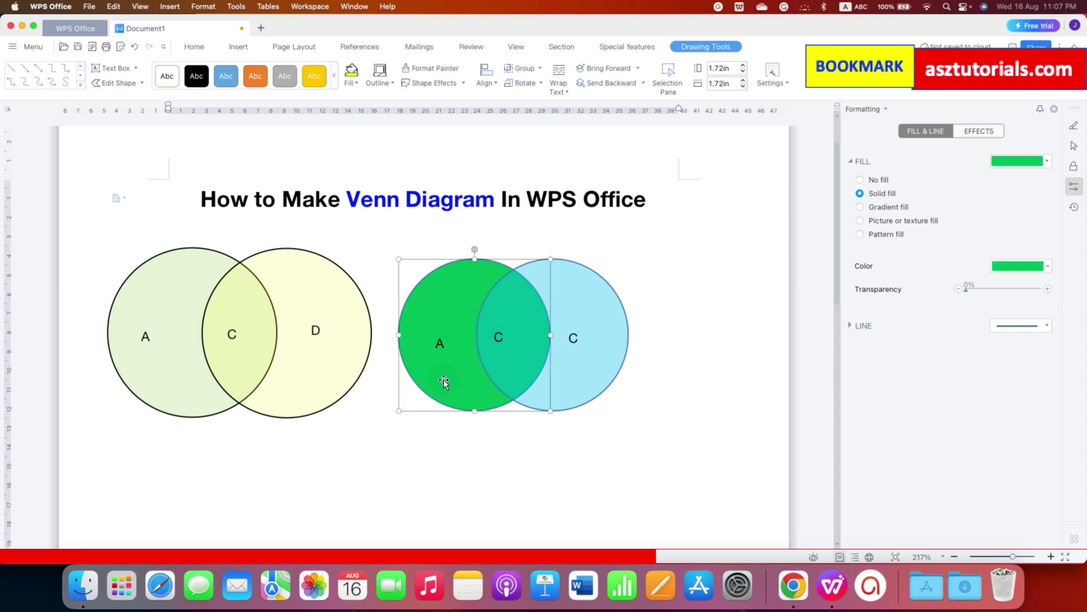
pyautogui.moveTo(968, 291); pyautogui.dragTo(1009, 292)
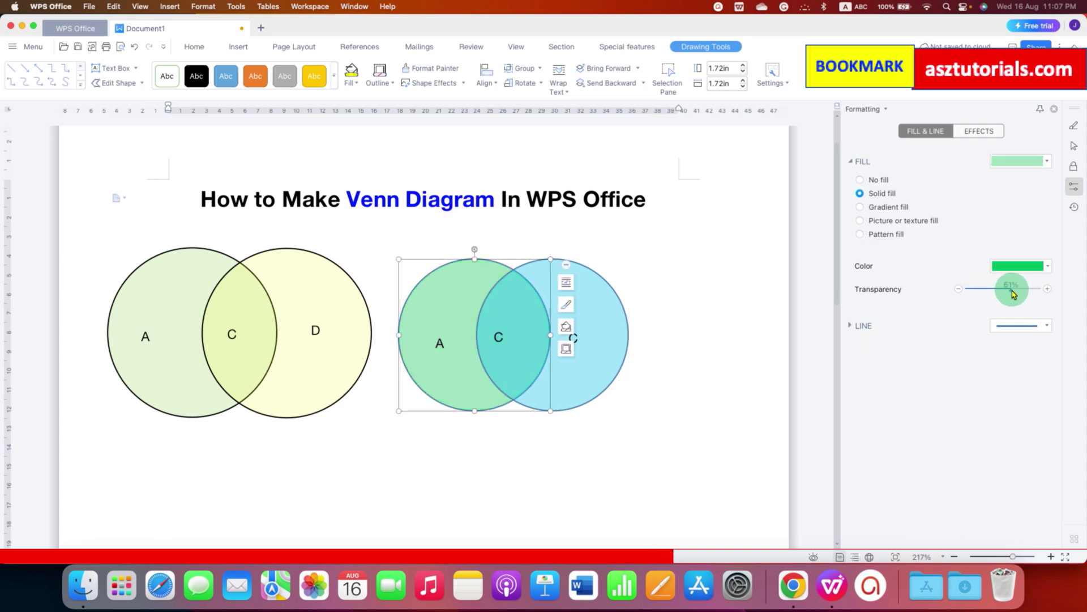
# Change the left circle's outline colour to black, then move on to the right circle's outline.
pyautogui.click(679, 357)
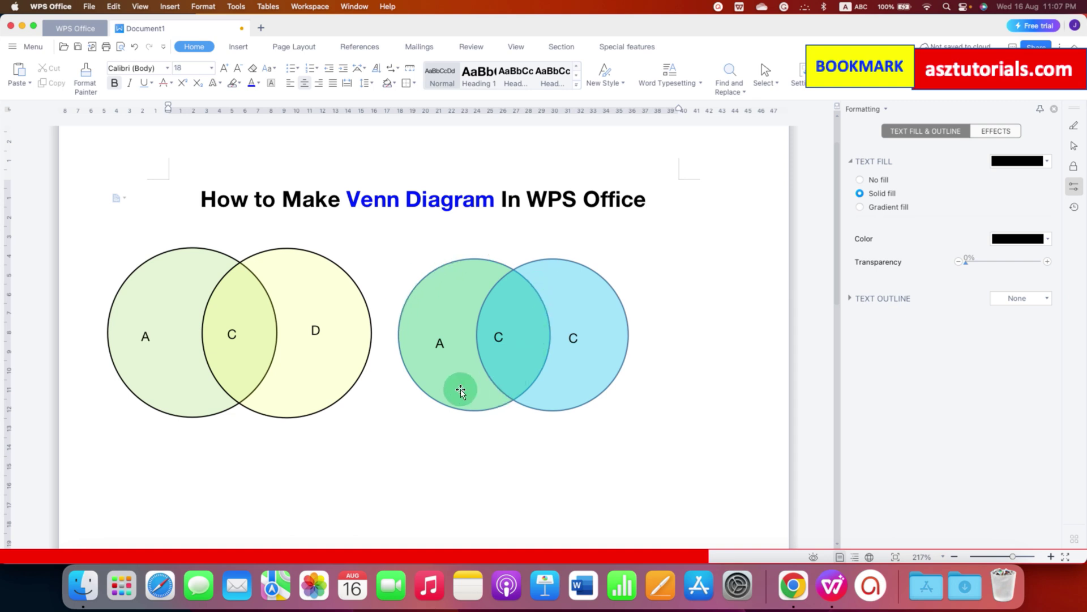
pyautogui.click(461, 392)
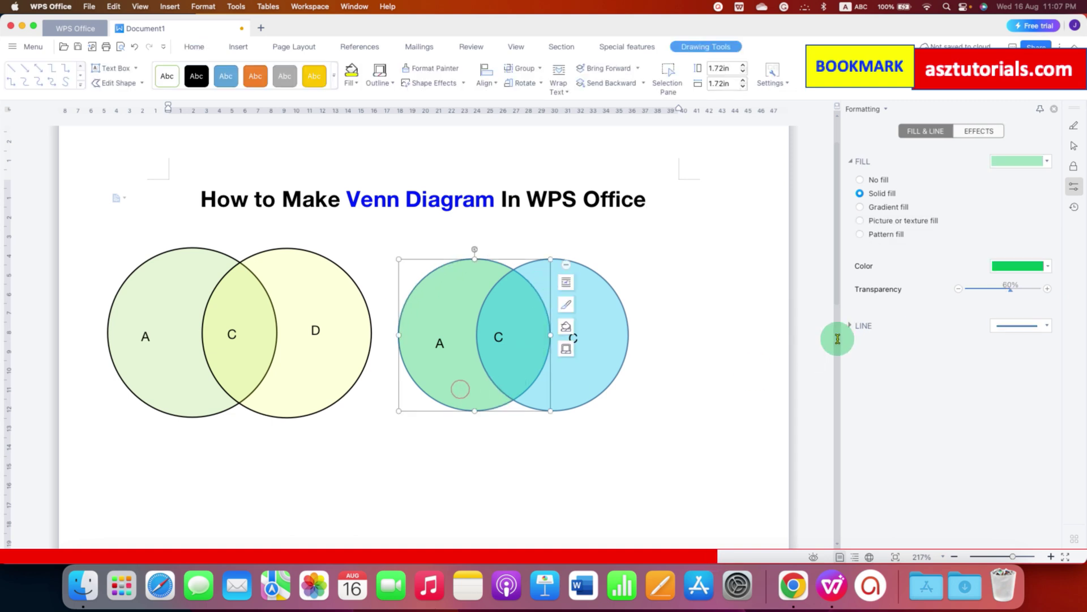
pyautogui.click(852, 326)
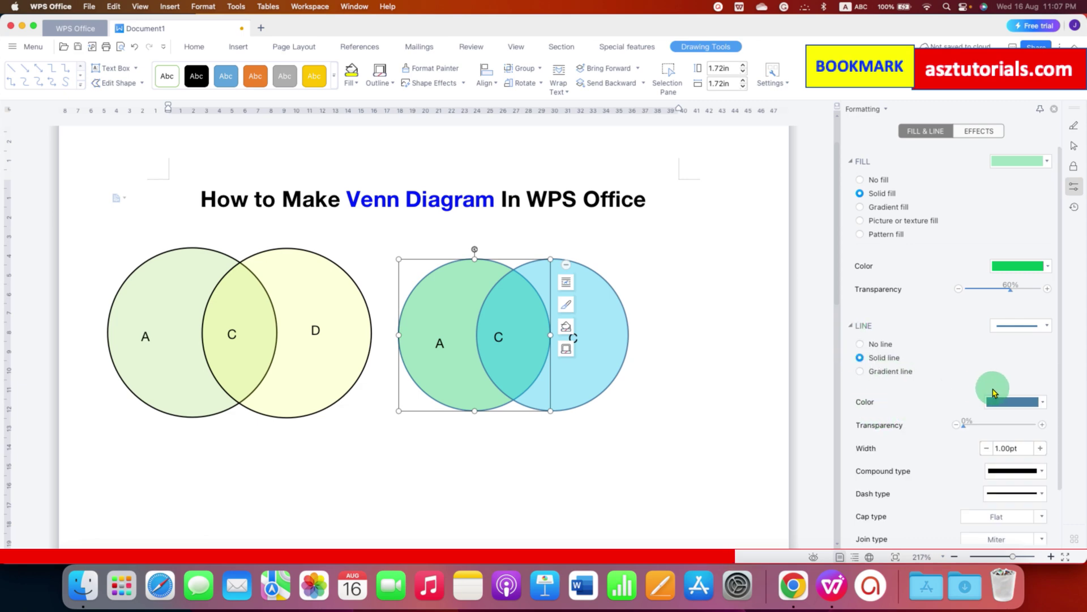
pyautogui.click(1007, 400)
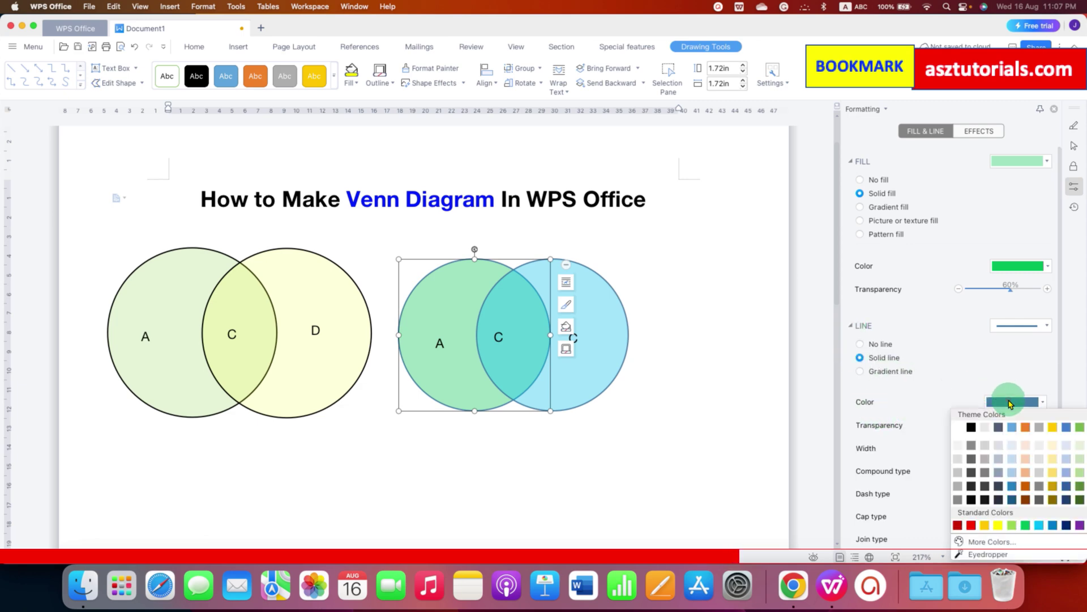
pyautogui.click(974, 433)
pyautogui.click(605, 357)
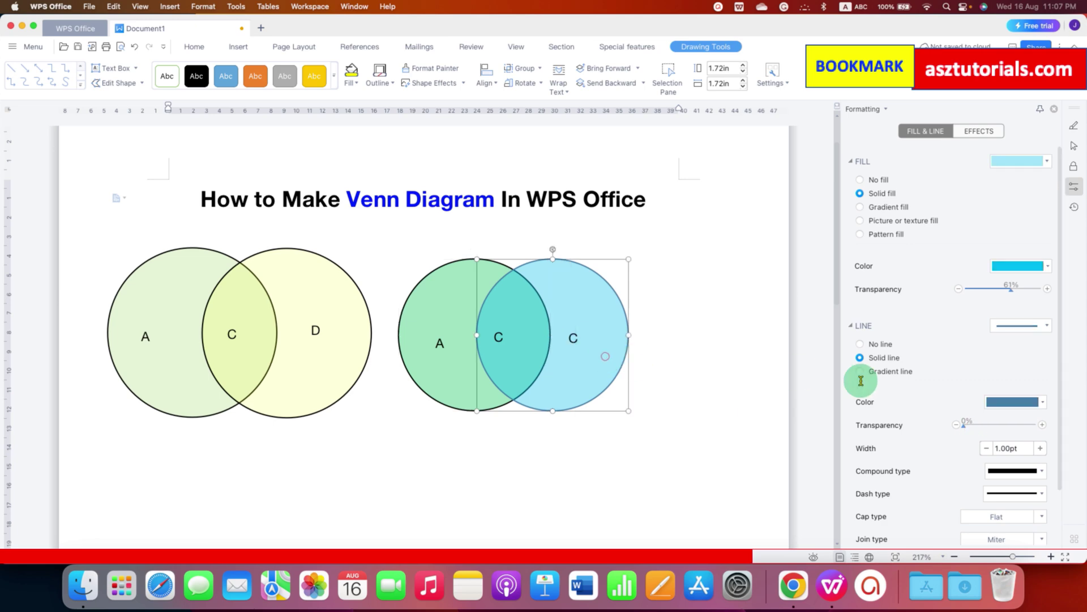
pyautogui.click(1013, 402)
# Give the right circle a black outline and set the left circle's fill to No Color.
pyautogui.click(971, 425)
pyautogui.click(511, 452)
pyautogui.write('D')
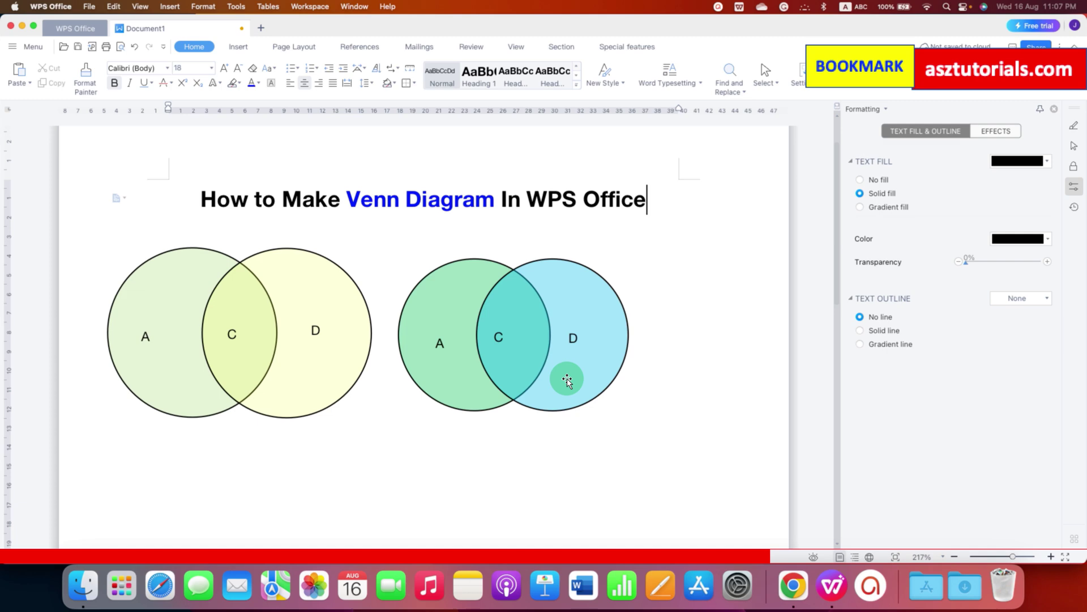
pyautogui.click(448, 307)
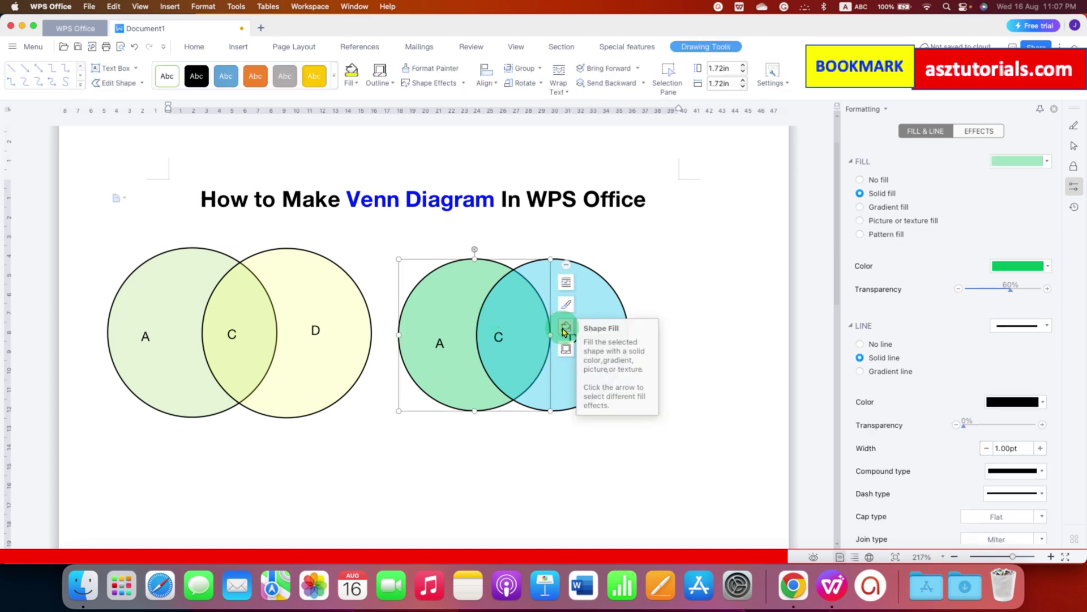
pyautogui.click(565, 328)
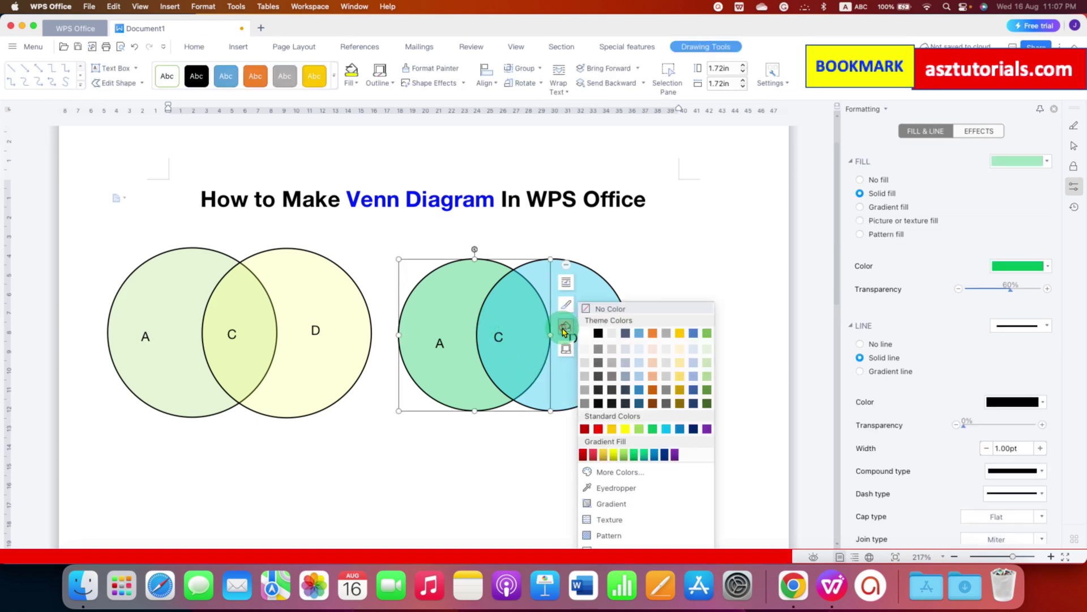
pyautogui.click(602, 310)
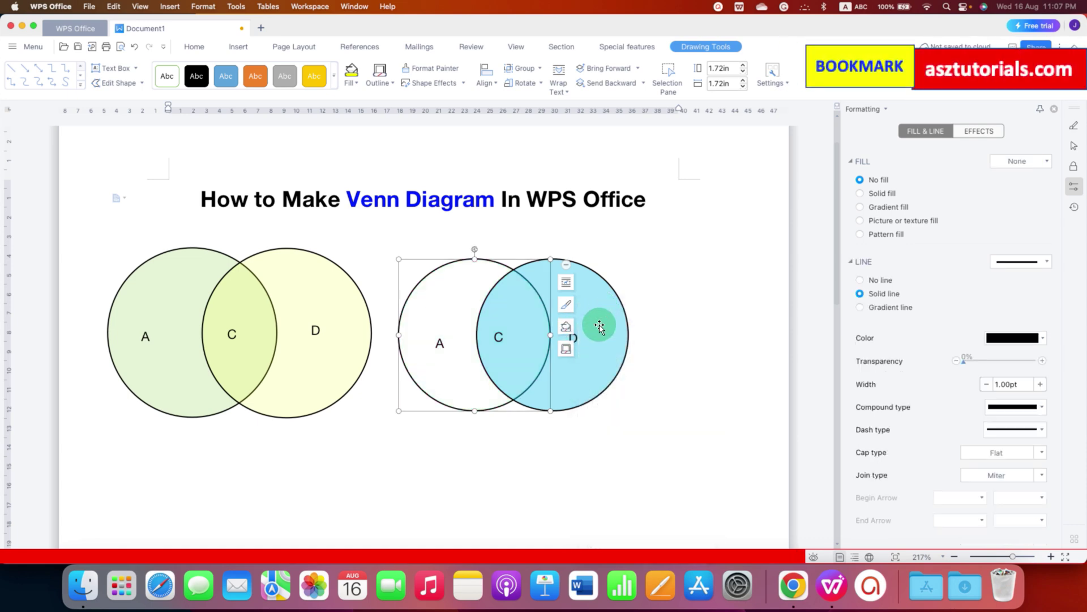
# Set the right circle's Shape Fill to No Color.
pyautogui.click(599, 326)
pyautogui.rightClick(599, 326)
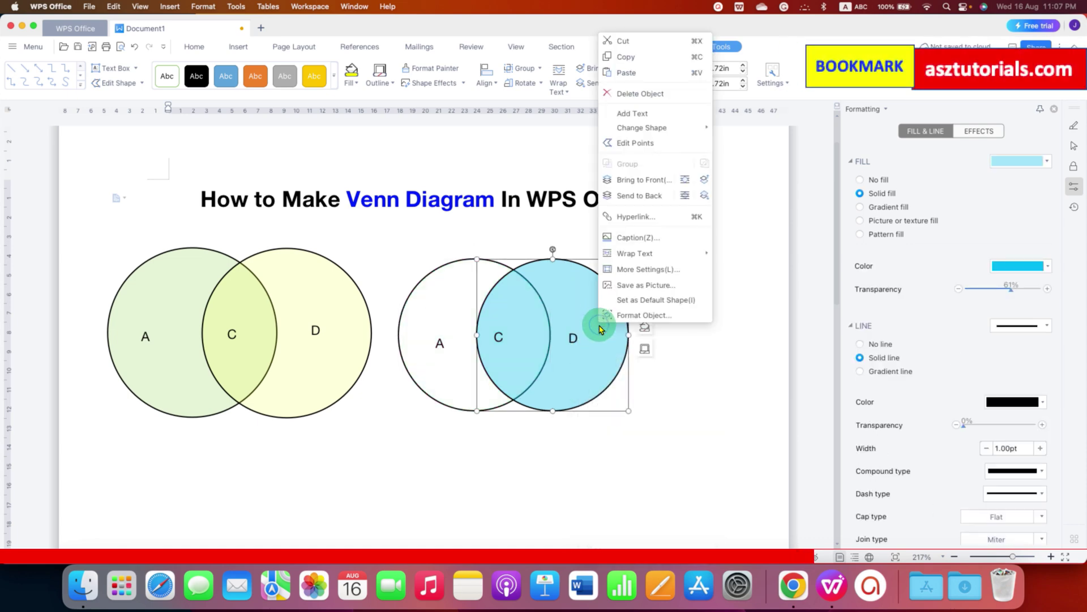
pyautogui.click(599, 328)
pyautogui.click(644, 327)
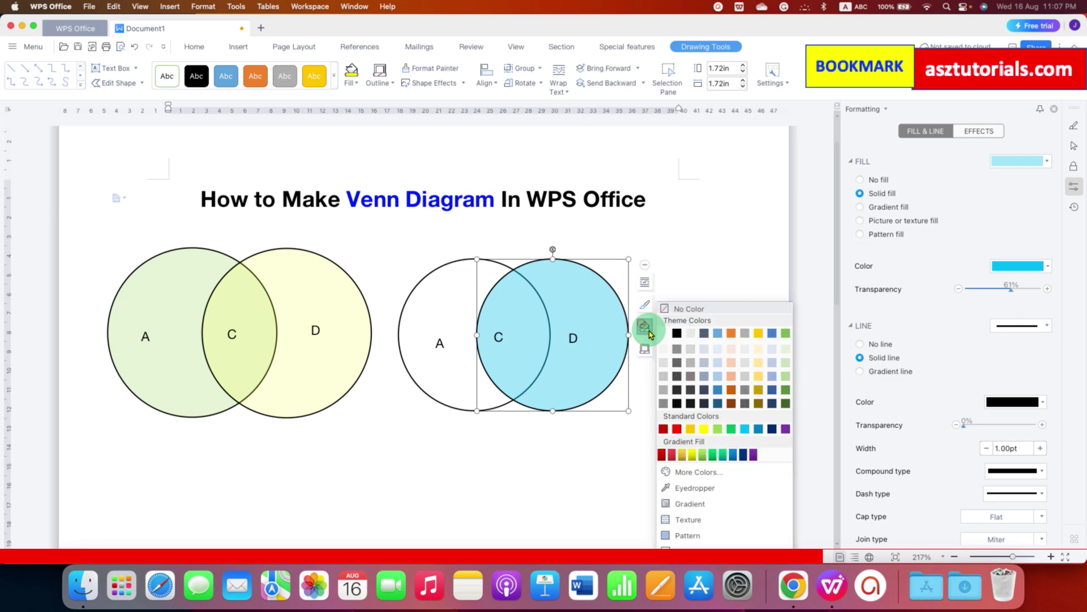
pyautogui.click(693, 309)
# Nudge the C label slightly right within the overlap.
pyautogui.click(497, 338)
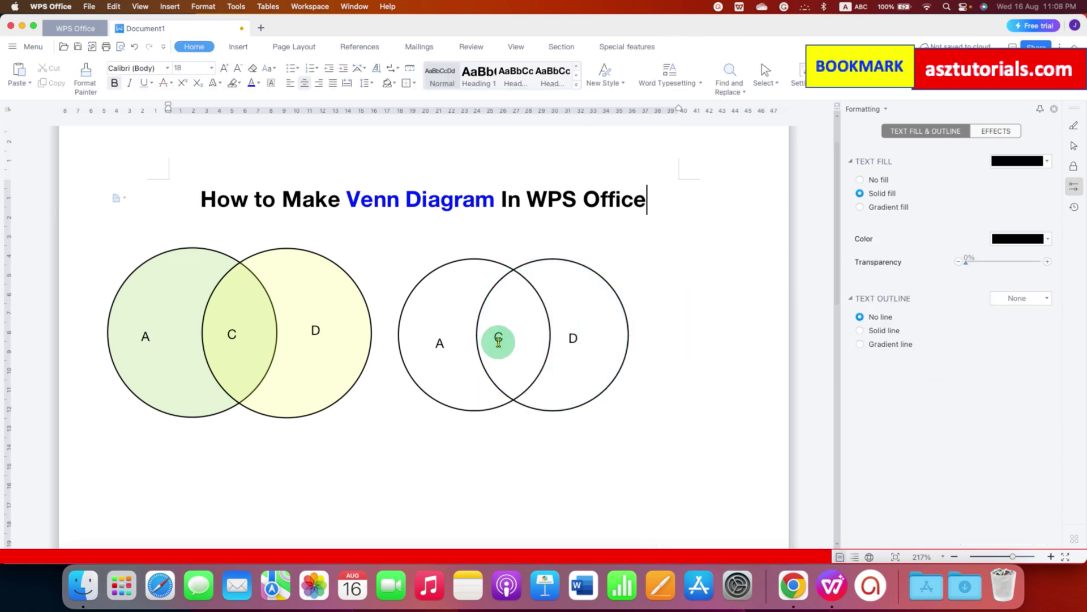
pyautogui.click(508, 367)
pyautogui.moveTo(507, 371); pyautogui.dragTo(525, 370)
pyautogui.click(632, 466)
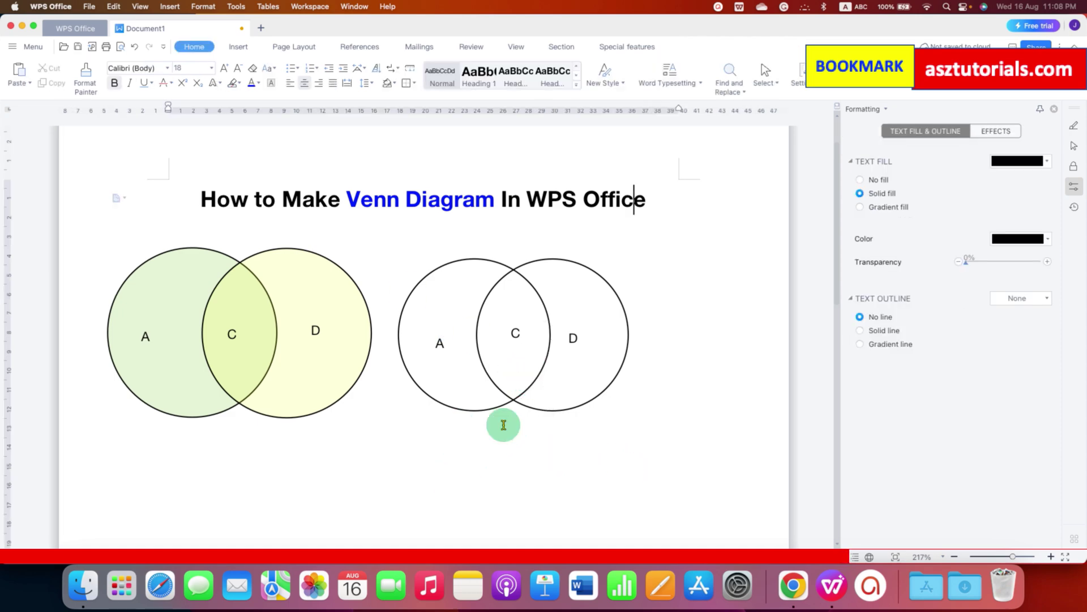
# Select both circles and the A, C, D labels together, then bring up the selection's context menu.
pyautogui.click(513, 348)
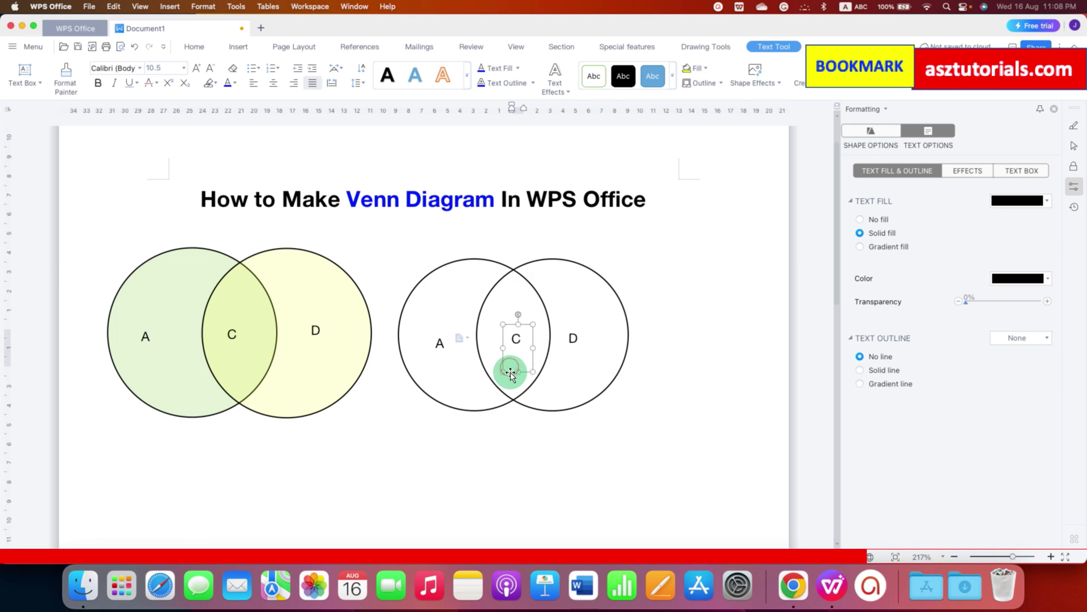
pyautogui.click(531, 450)
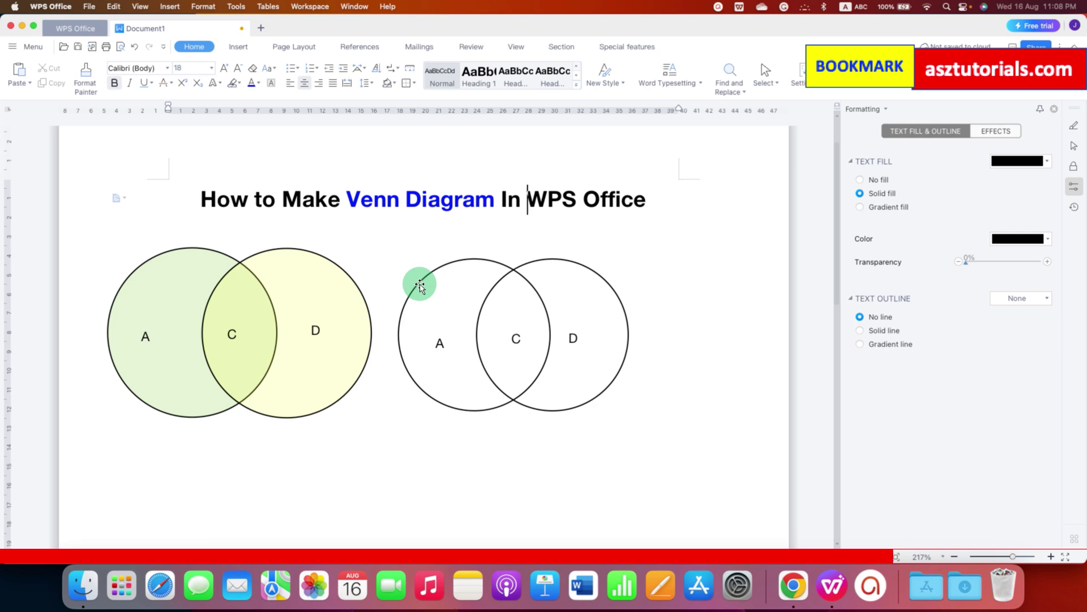
pyautogui.click(421, 286)
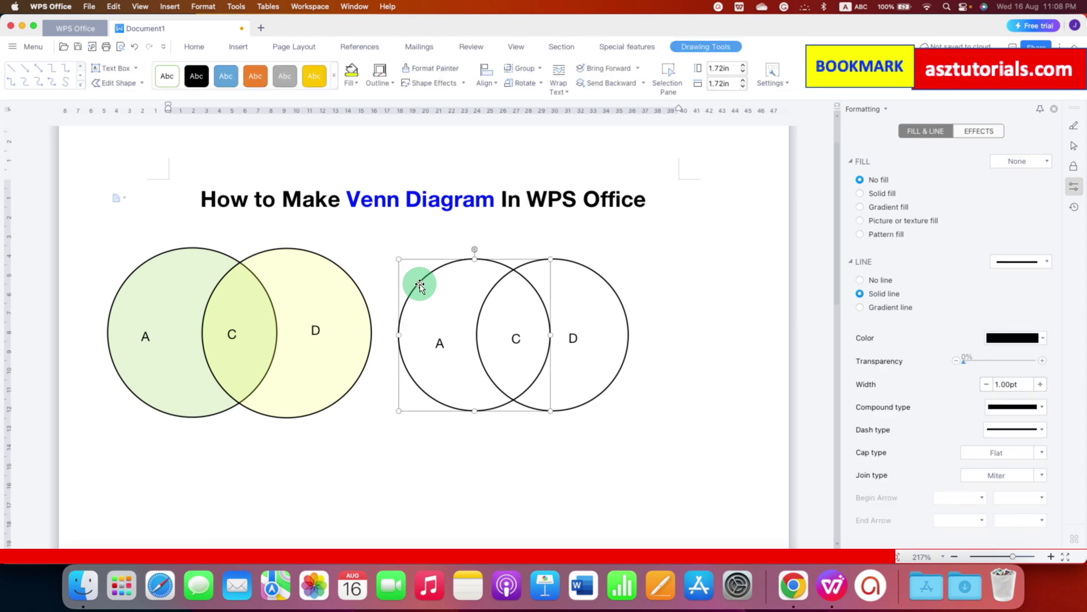
pyautogui.click(440, 341)
pyautogui.keyDown('shift'); pyautogui.click(574, 338); pyautogui.keyUp('shift')
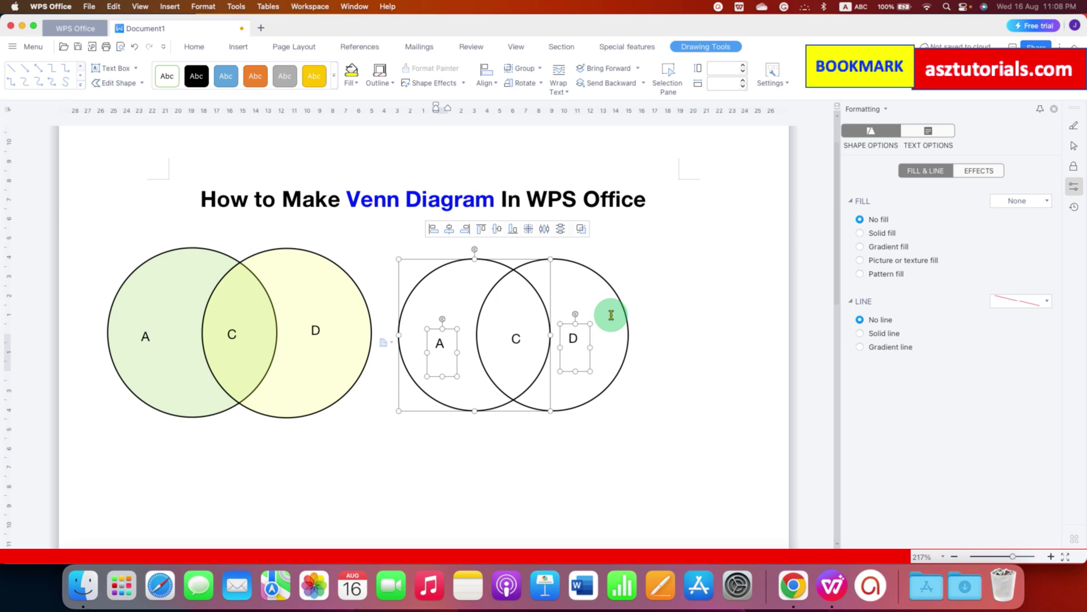
pyautogui.keyDown('shift'); pyautogui.click(617, 297); pyautogui.keyUp('shift')
pyautogui.keyDown('shift'); pyautogui.click(517, 338); pyautogui.keyUp('shift')
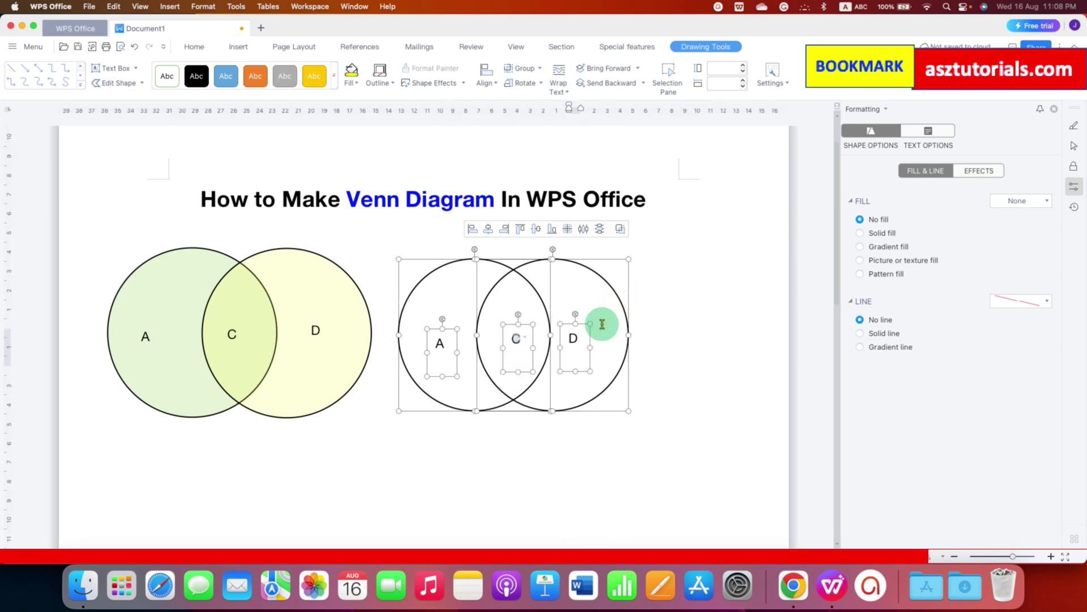
pyautogui.rightClick(462, 263)
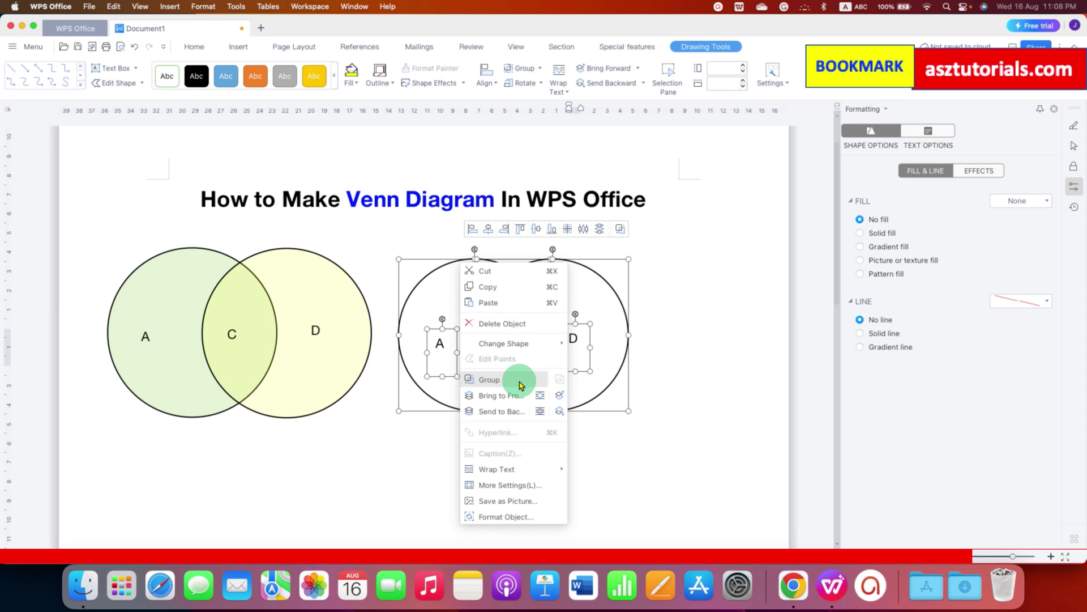
# Group the circles with their A, C, D labels and drag the group nearer the sample diagram.
pyautogui.click(521, 385)
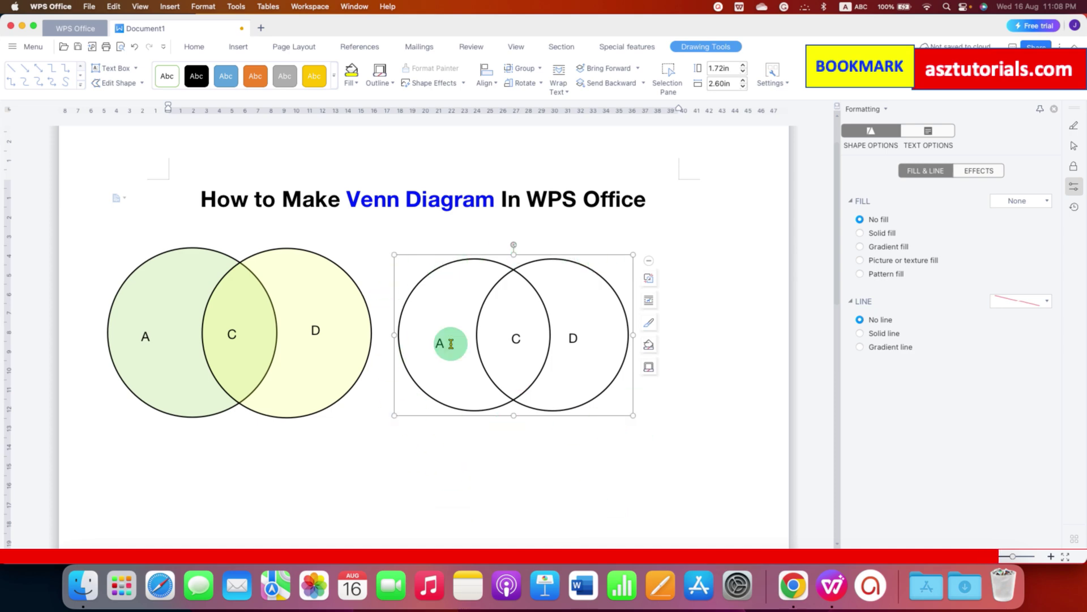
pyautogui.click(521, 477)
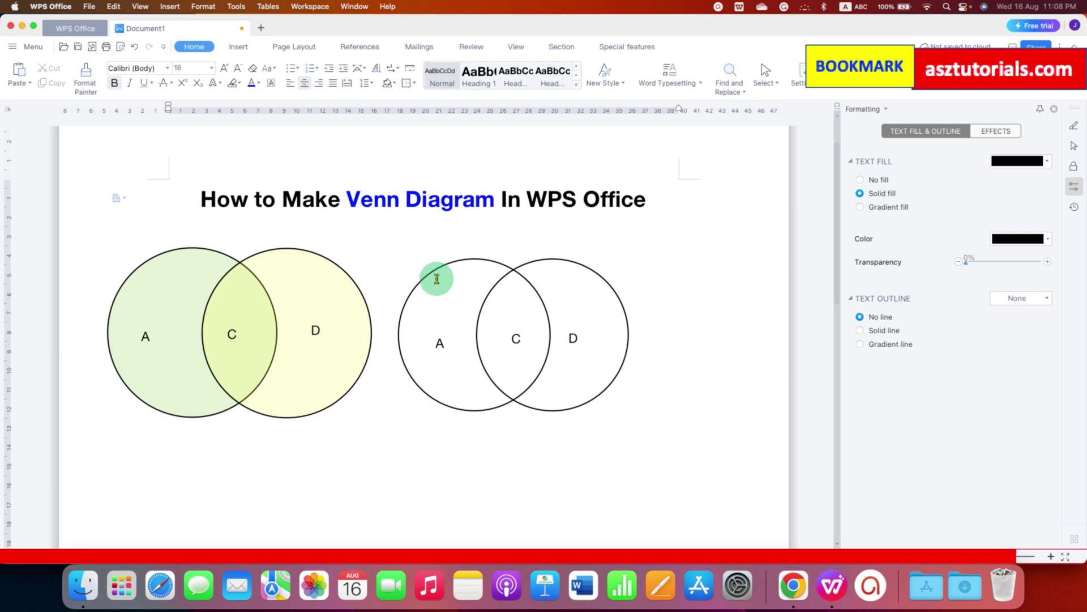
pyautogui.click(653, 256)
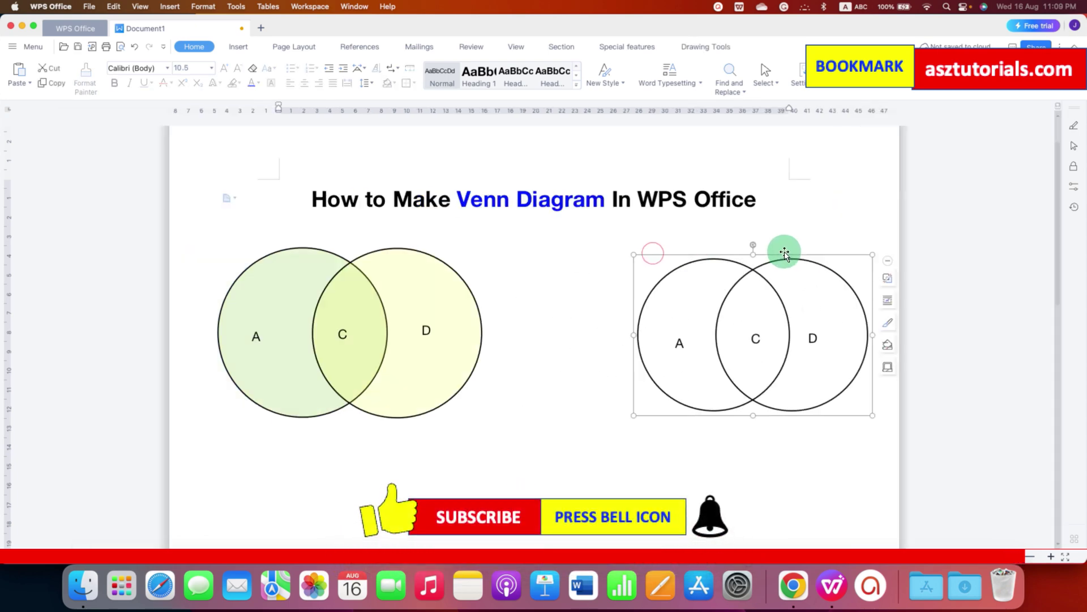
pyautogui.moveTo(653, 254); pyautogui.dragTo(702, 263)
pyautogui.click(727, 467)
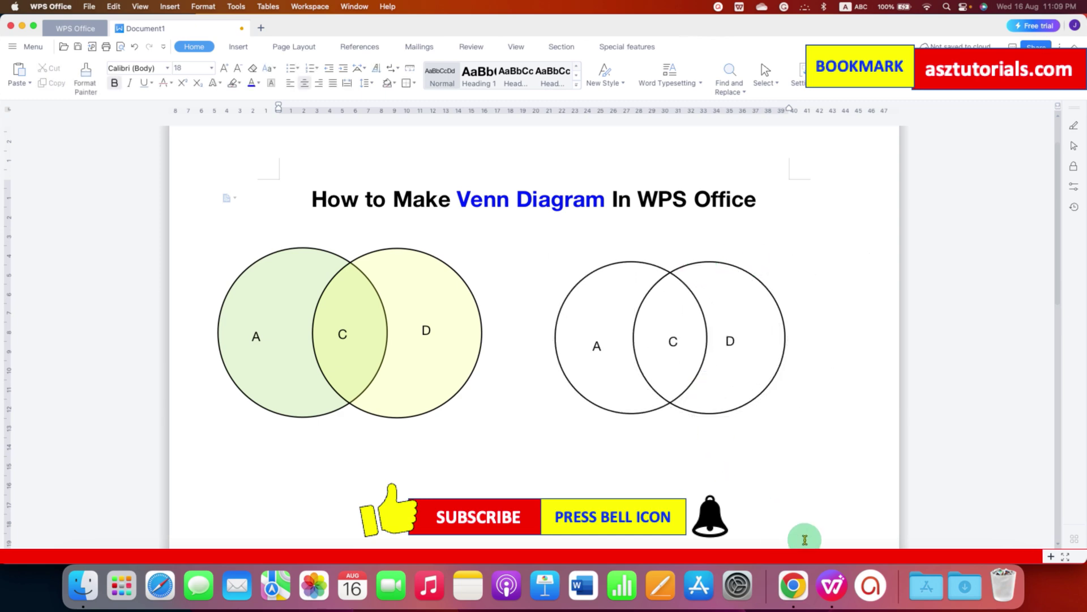